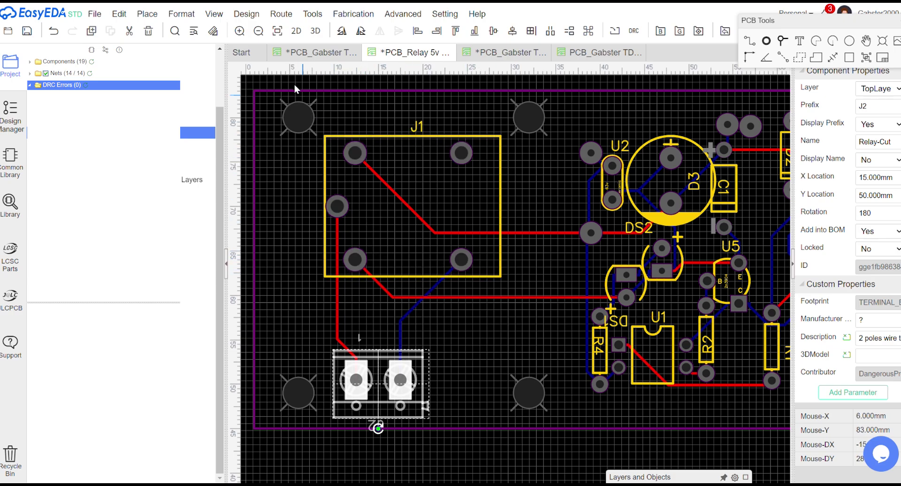
Create a design rule row named Power: track 2 mm, clearance 1 mm, via 0.61 mm, drill 0.305 mm.
click(248, 14)
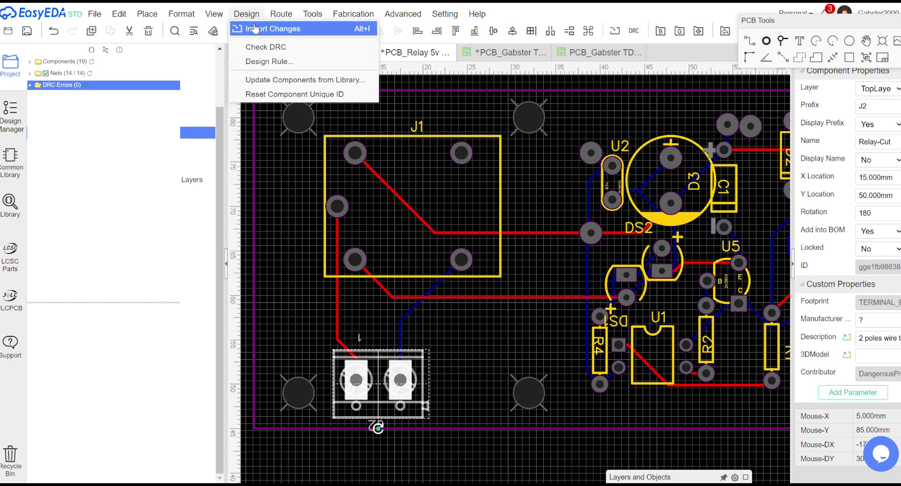
click(263, 62)
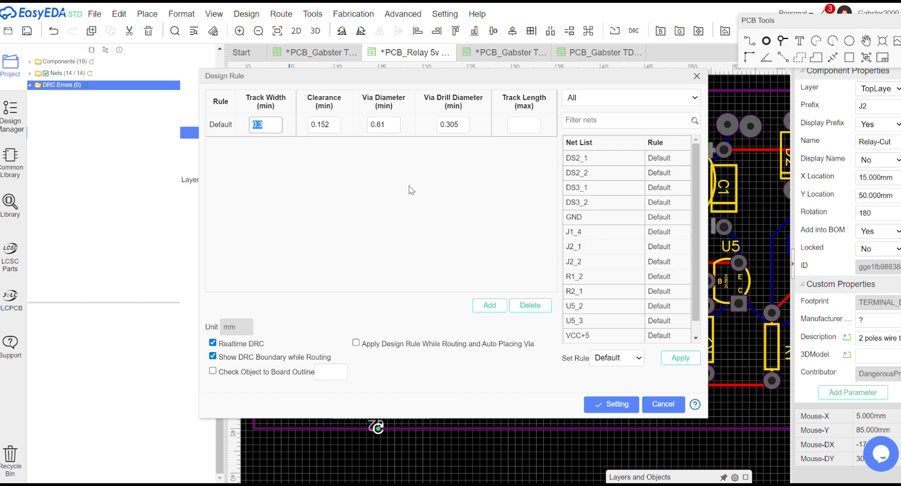
click(488, 305)
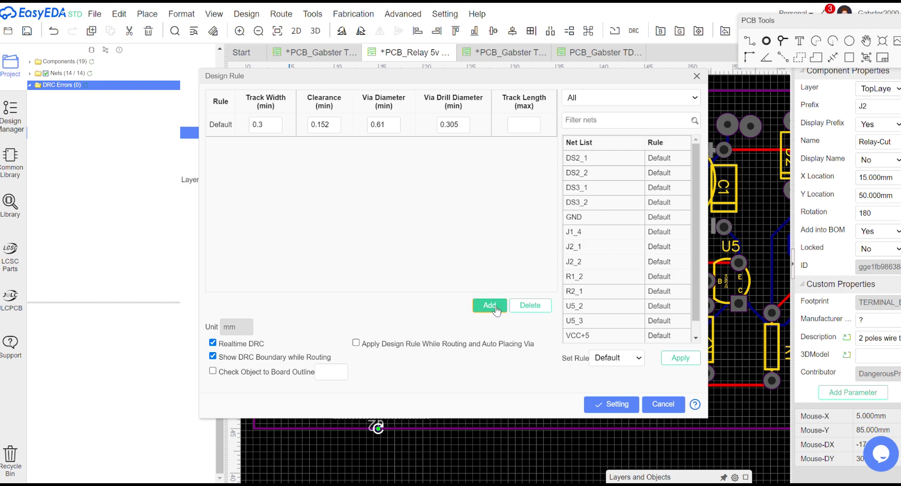
click(225, 148)
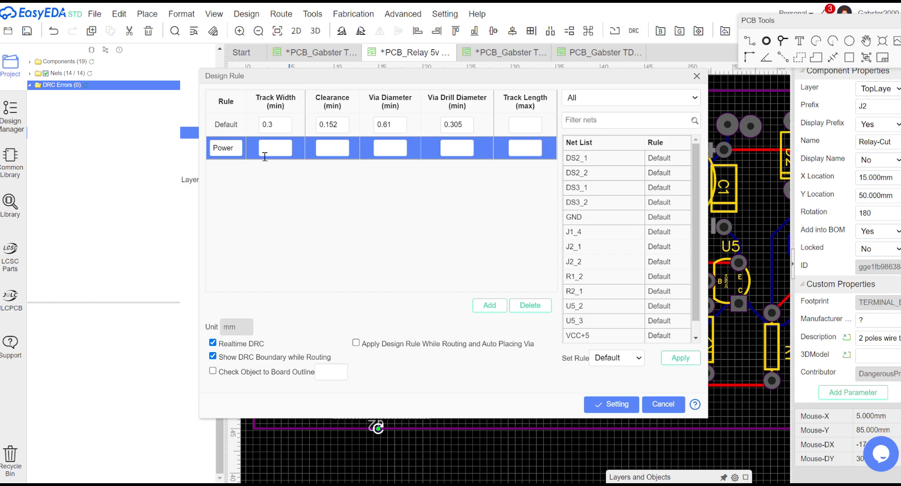
click(277, 149)
click(337, 158)
text(1)
click(395, 149)
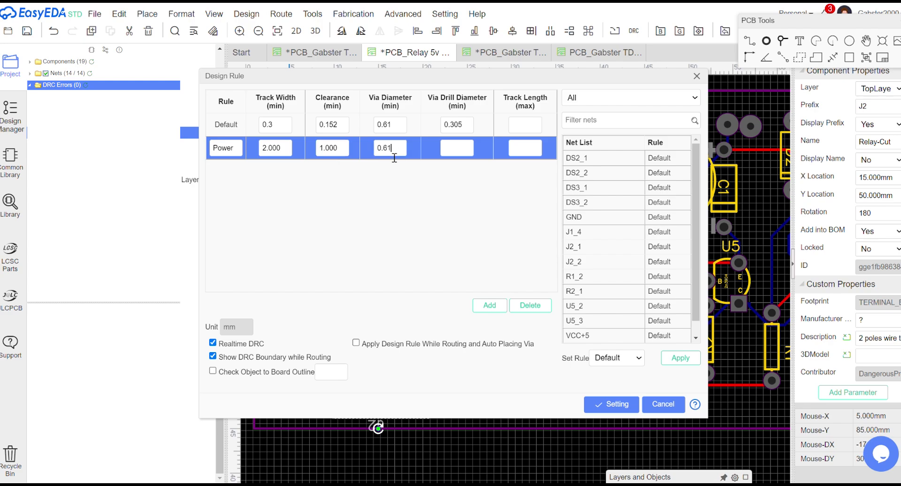
click(453, 149)
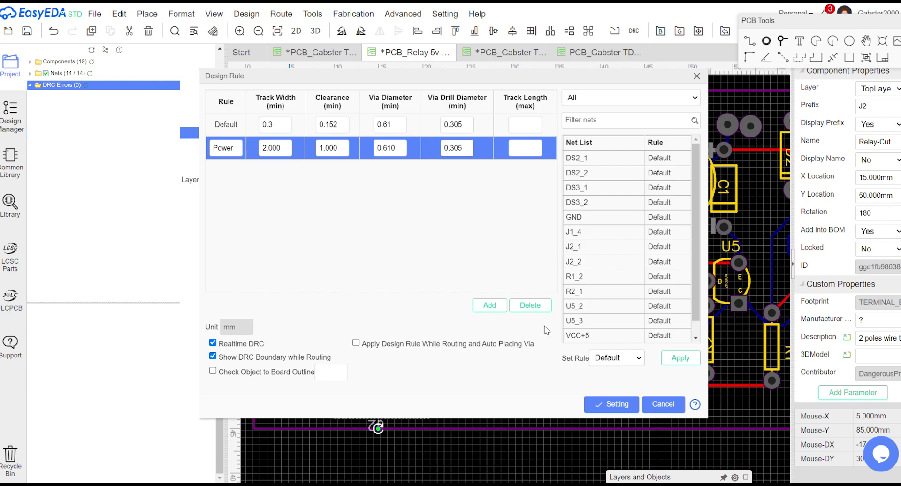
click(612, 406)
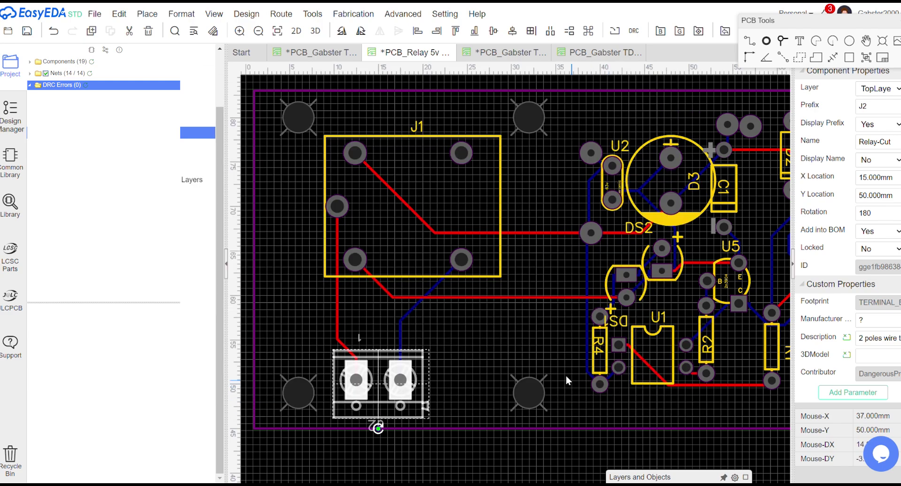
Apply the Power rule to the GND and VCC+5 nets and save the assignments.
click(247, 17)
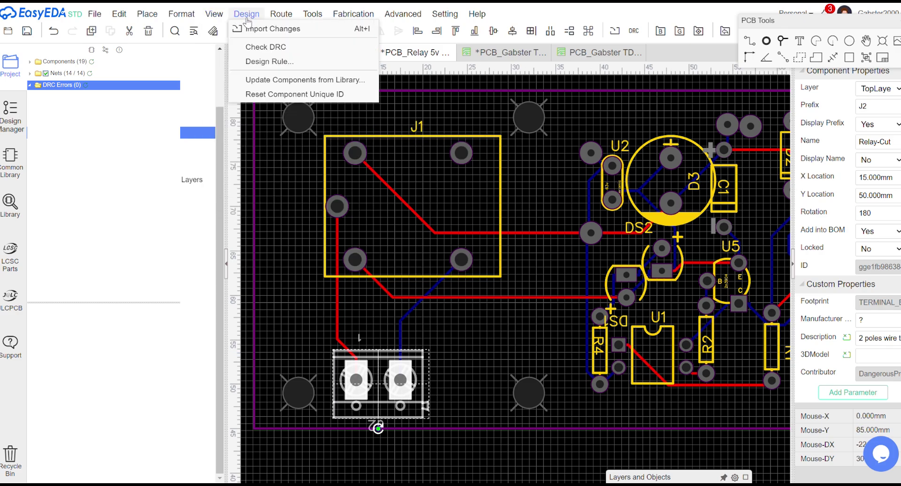
click(268, 61)
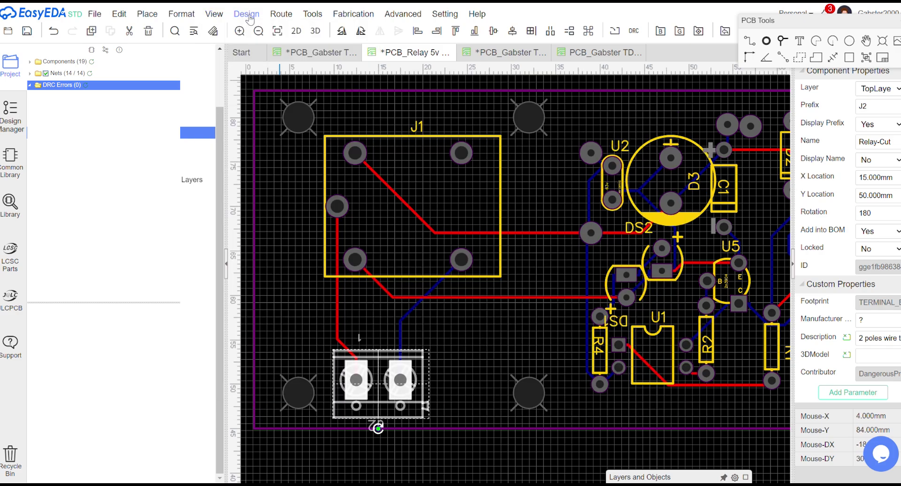
click(248, 15)
click(268, 61)
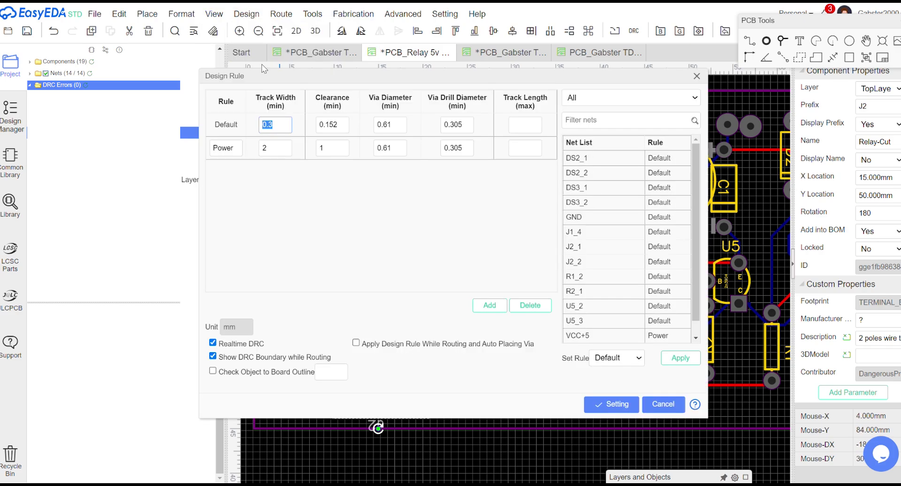
click(633, 222)
click(620, 362)
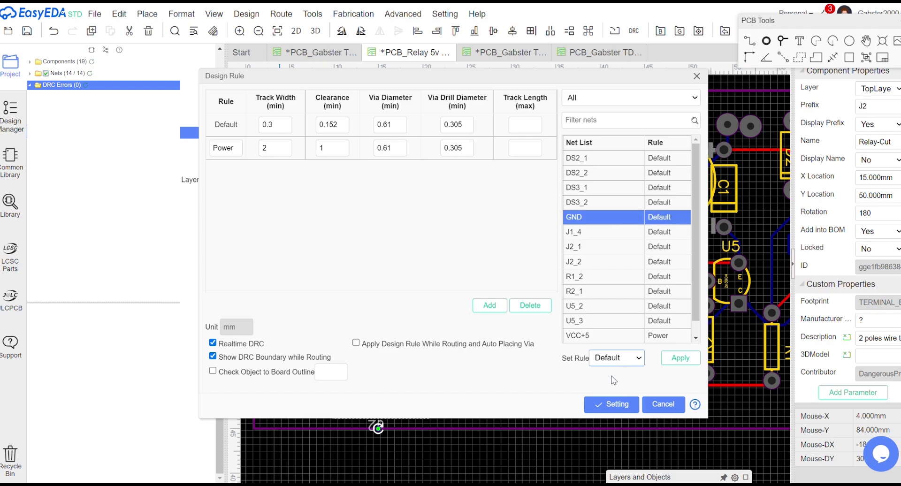
click(614, 380)
click(680, 358)
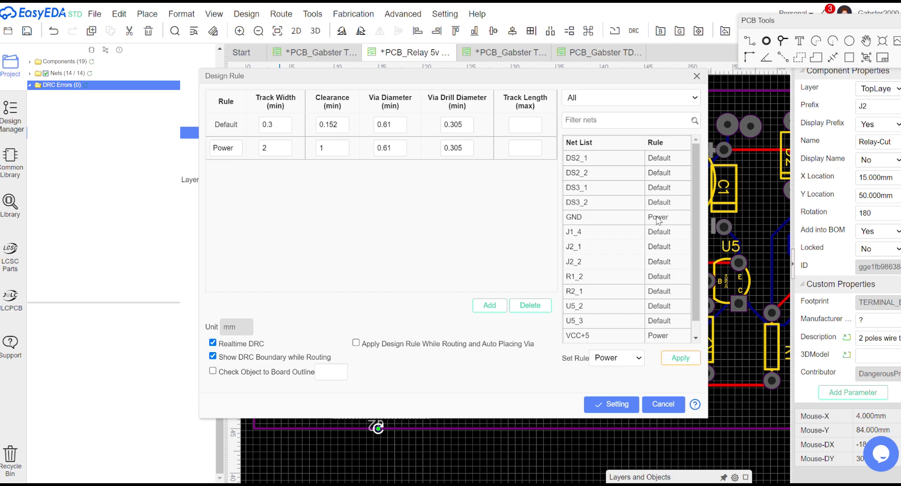
click(586, 336)
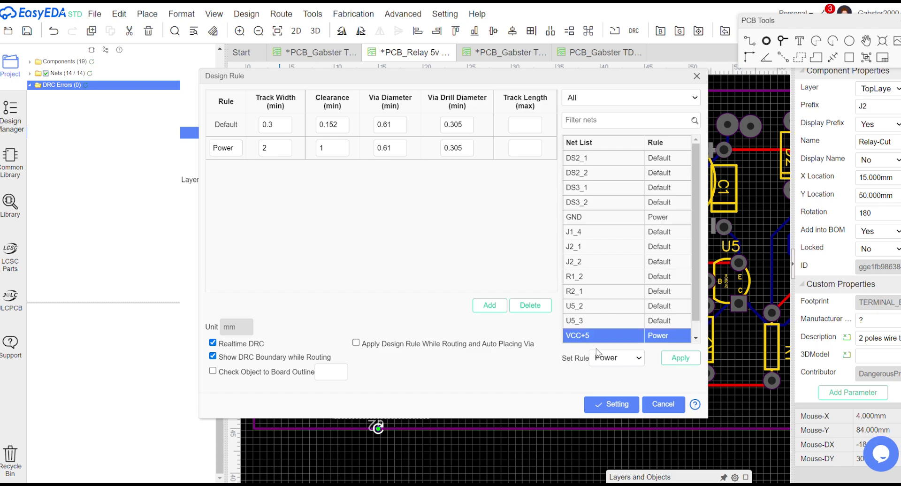
click(679, 361)
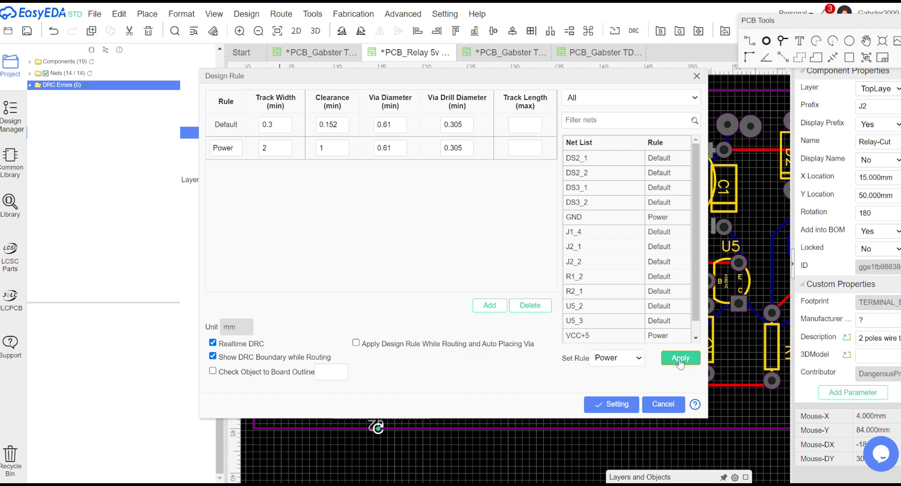
click(617, 405)
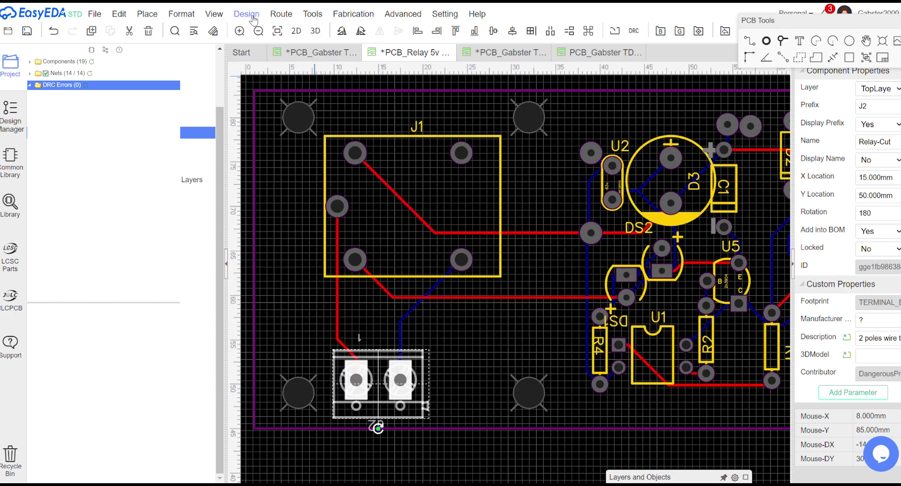
Reopen the design rules to check them, then close without changes.
click(247, 14)
click(256, 62)
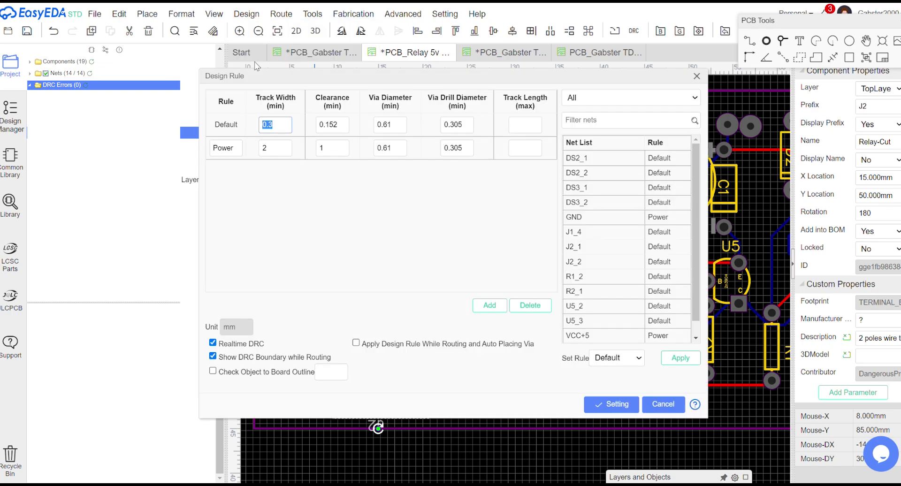
click(663, 404)
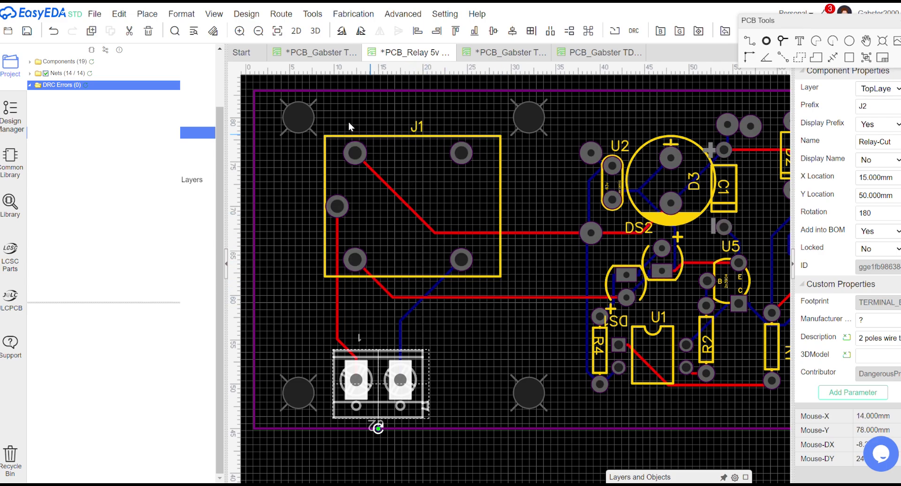
Run the autorouter on the relay board and close the routing summary.
click(281, 15)
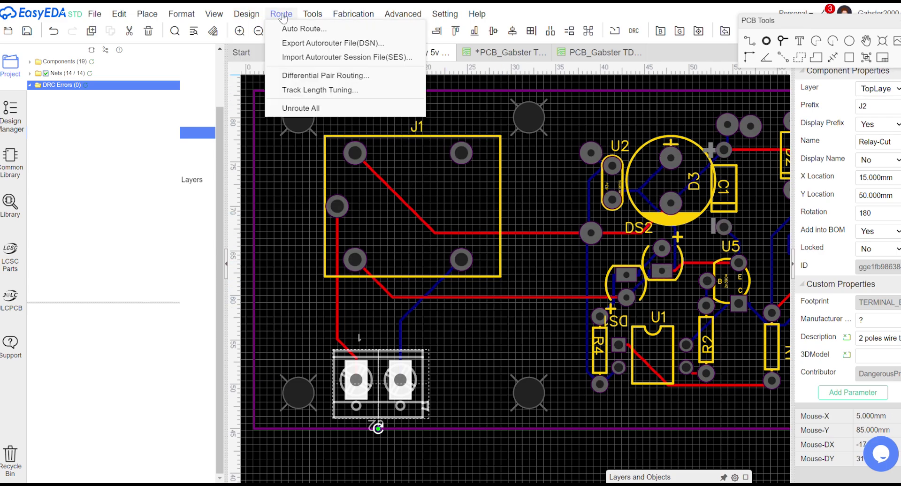
click(287, 28)
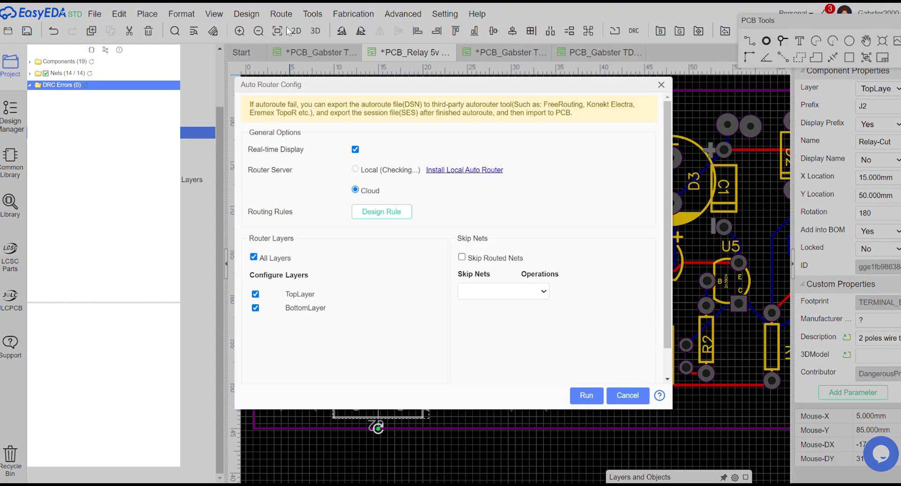
click(587, 396)
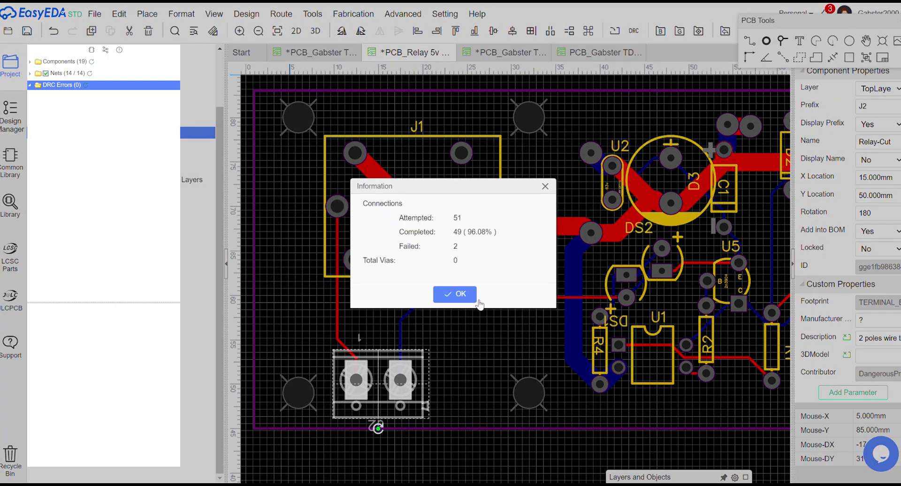
click(464, 293)
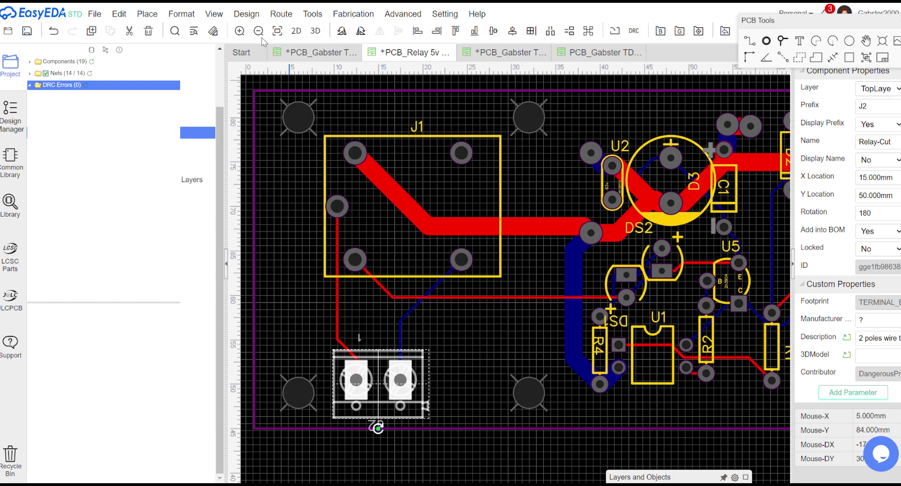
Set the J2_1 and J2_2 nets to the Power rule and save the rule changes.
click(256, 15)
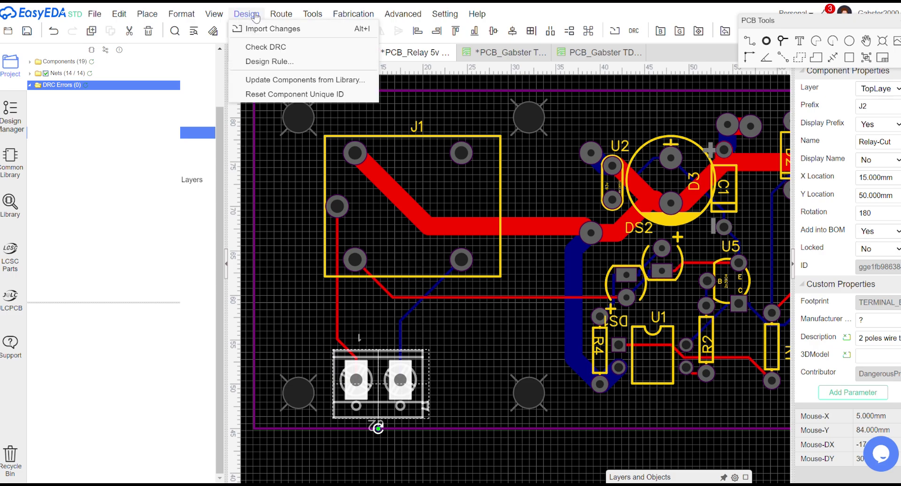
click(263, 62)
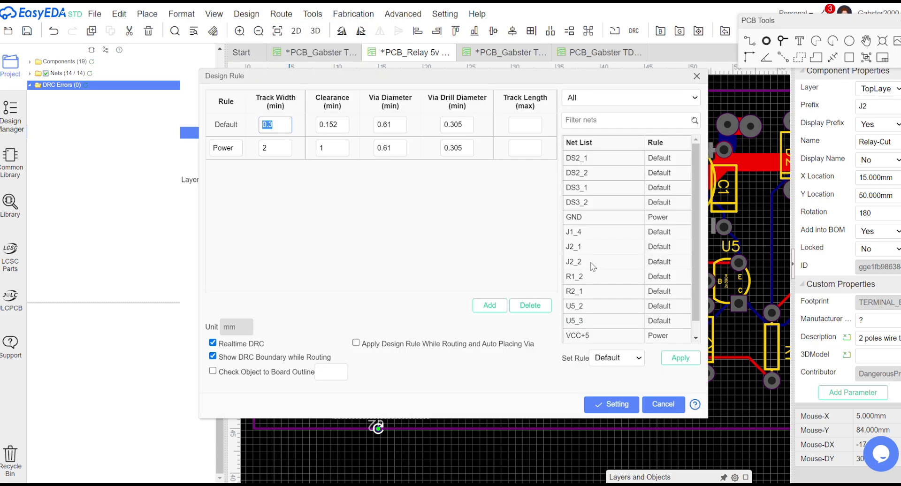
click(667, 249)
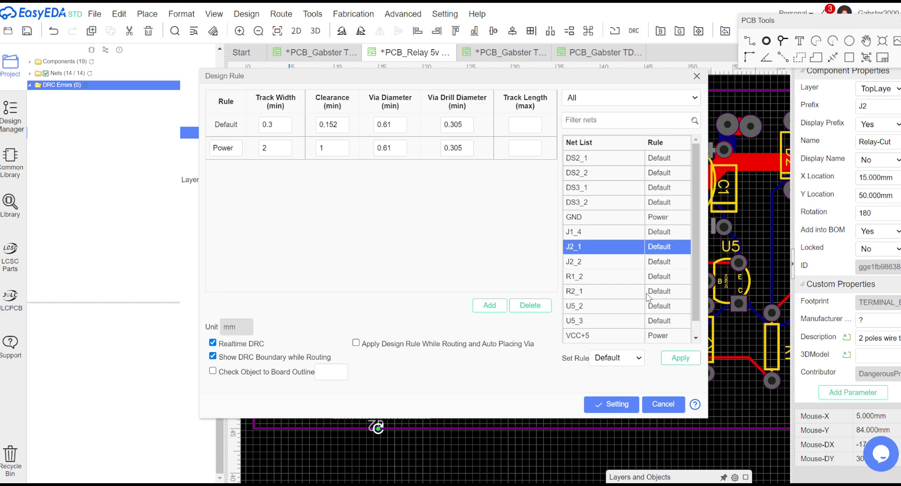
click(641, 364)
click(631, 379)
click(681, 358)
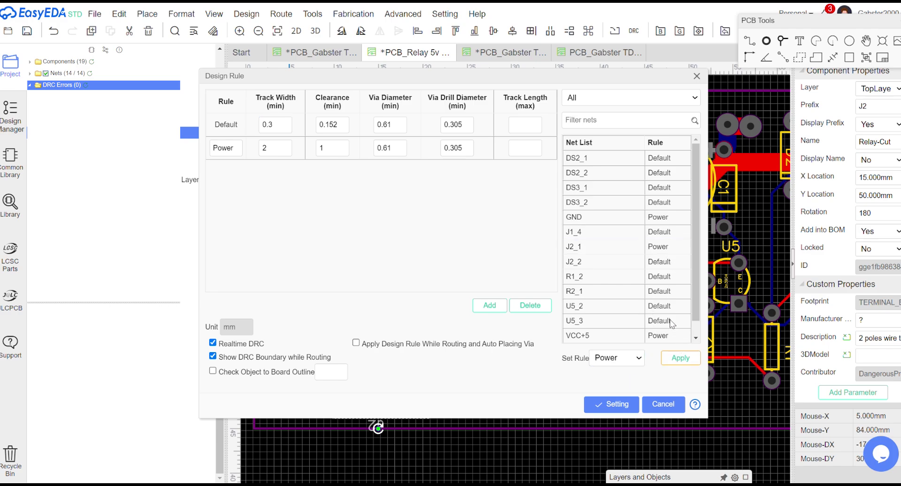
click(653, 265)
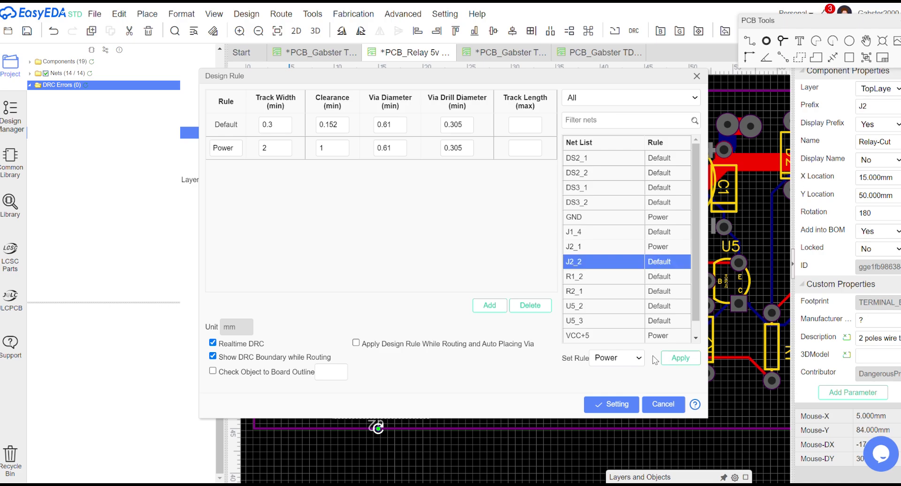
click(680, 358)
click(623, 404)
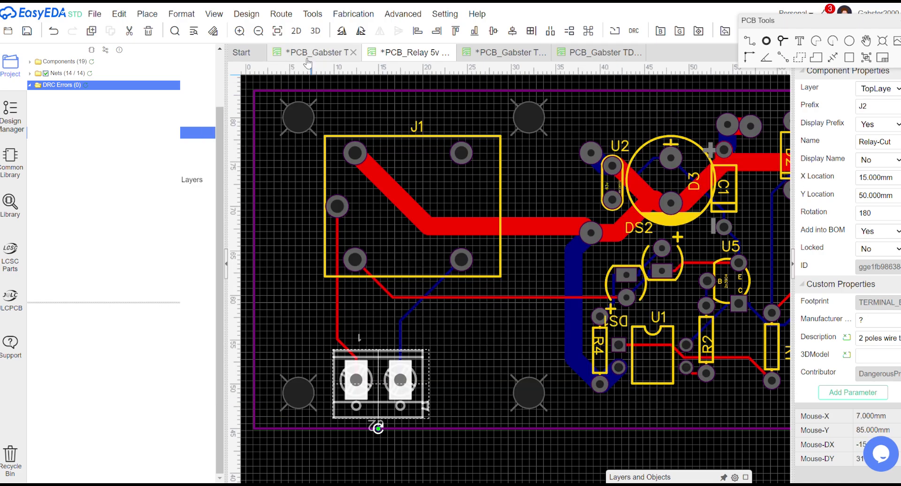
Re-run the autorouter and turn J1's remaining unrouted connection into a track.
click(287, 19)
click(289, 28)
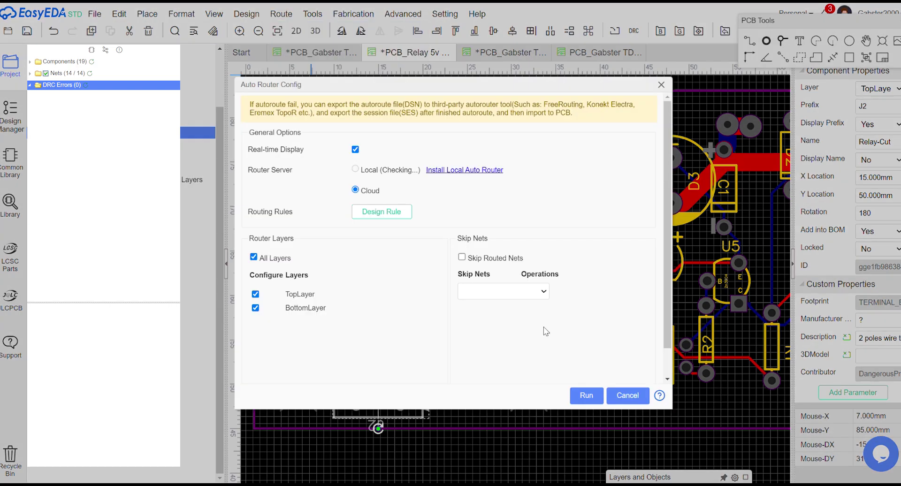
click(586, 397)
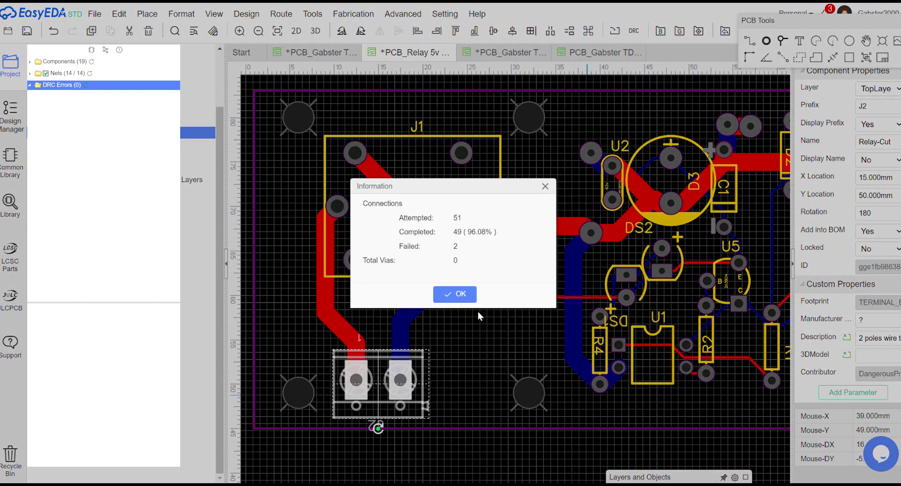
click(457, 293)
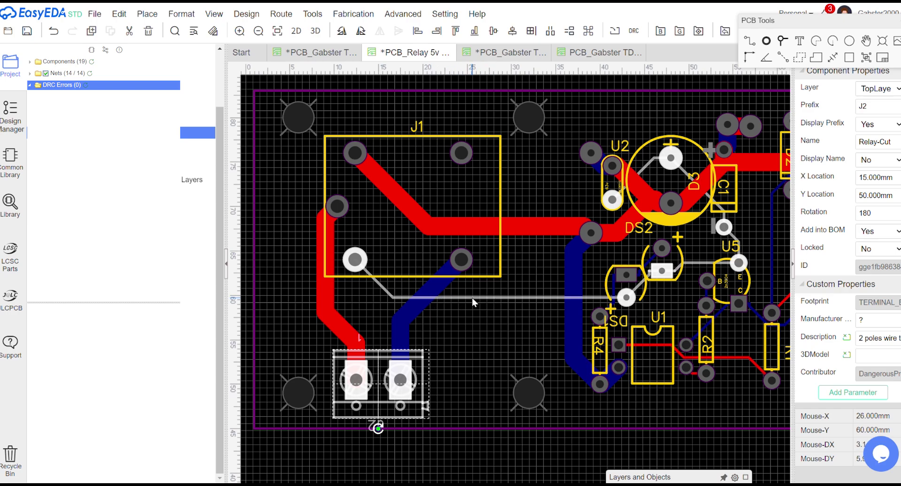
click(528, 297)
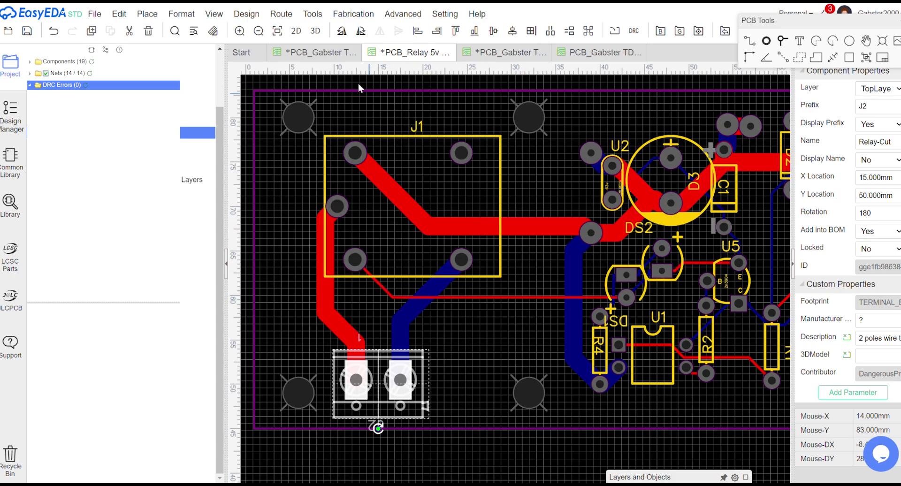
Add a new design rule row and name it General.
click(247, 13)
click(262, 61)
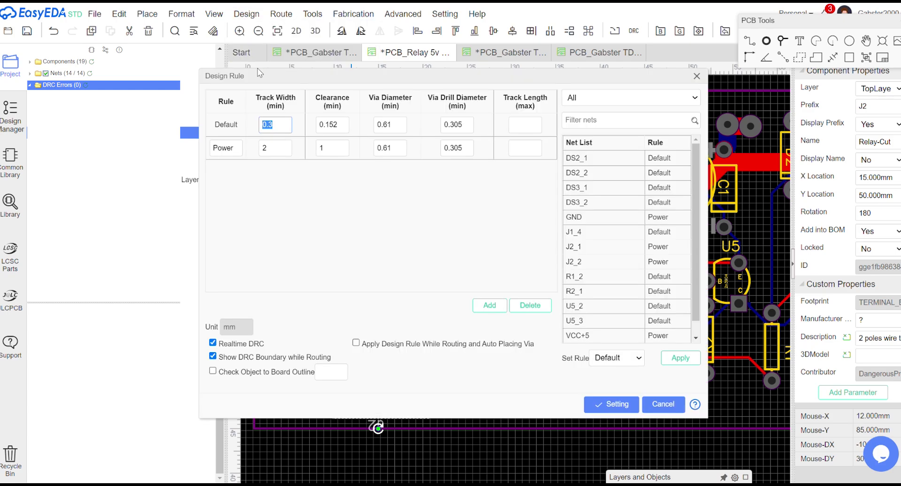
click(473, 302)
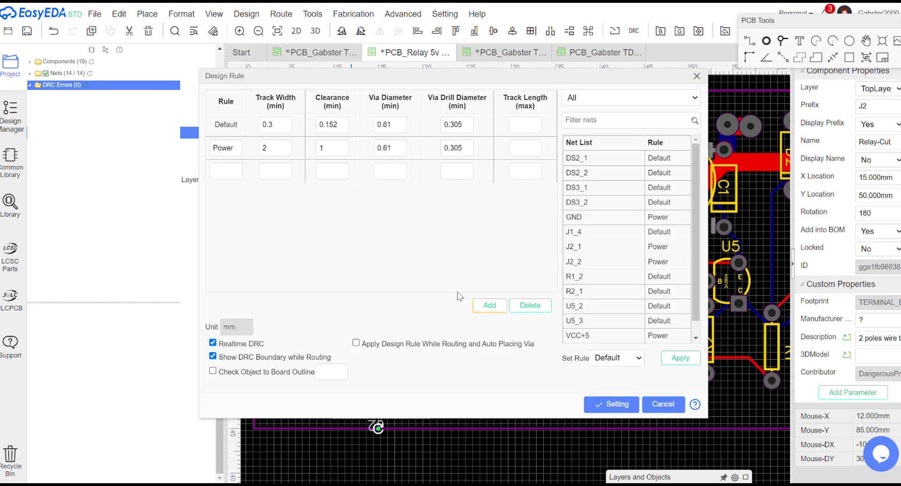
click(225, 172)
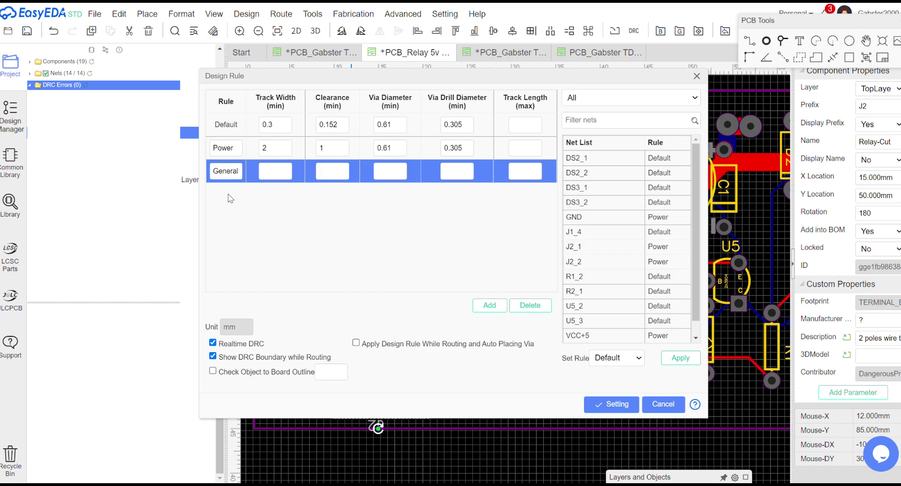
Give the General rule 1 mm track, 0.2 mm clearance, 0.61 mm via, 0.305 mm drill, and save.
click(276, 171)
text(1)
click(329, 172)
text(0.2)
click(392, 175)
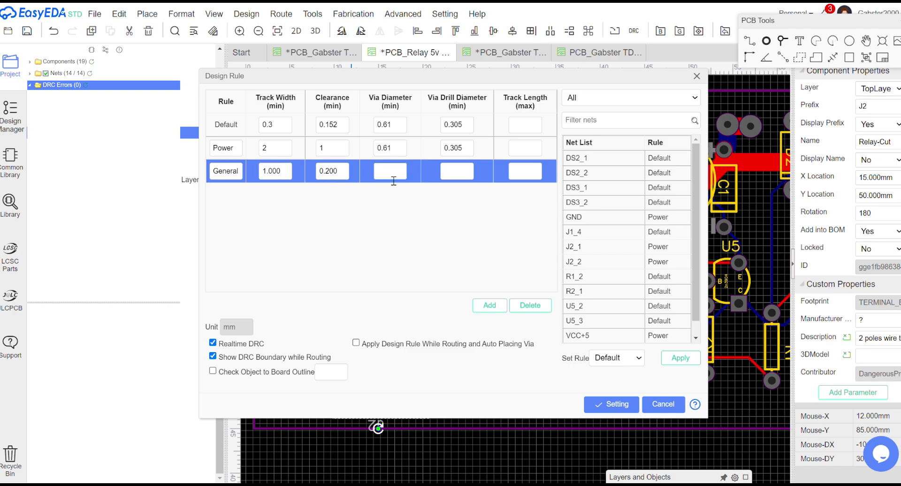
text(0.61)
click(451, 173)
text(0.305)
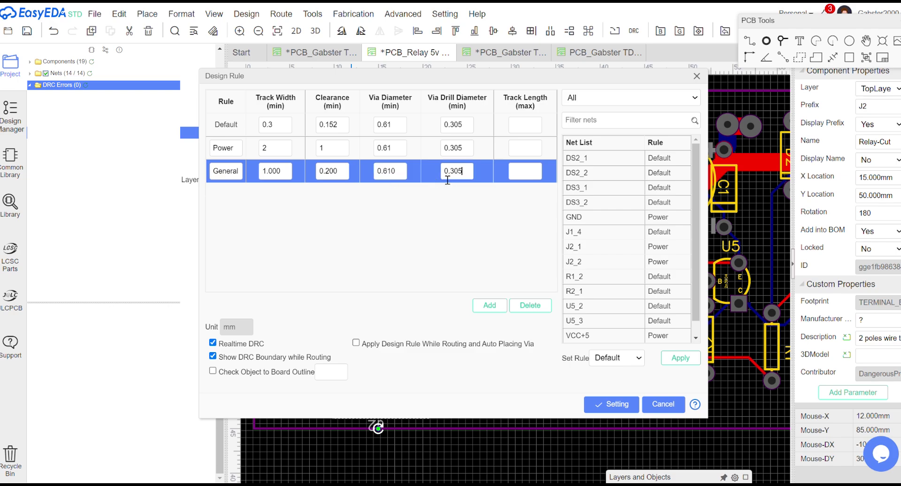
click(521, 218)
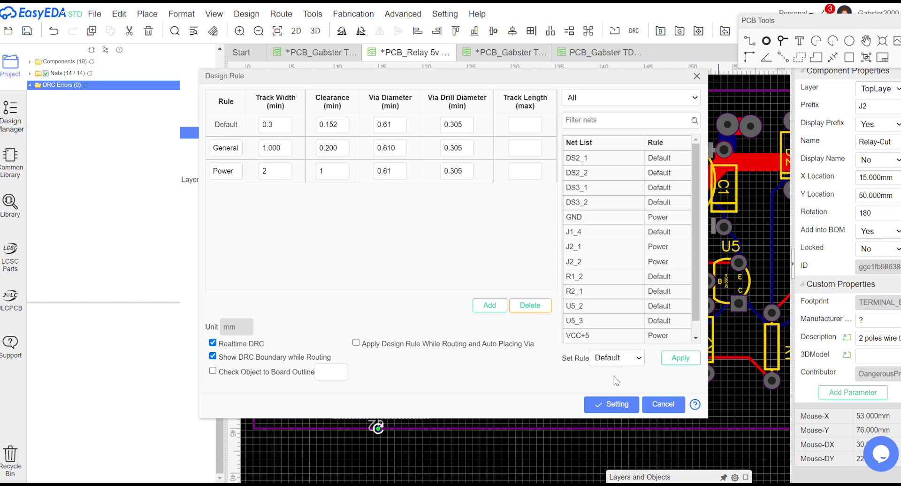
click(613, 405)
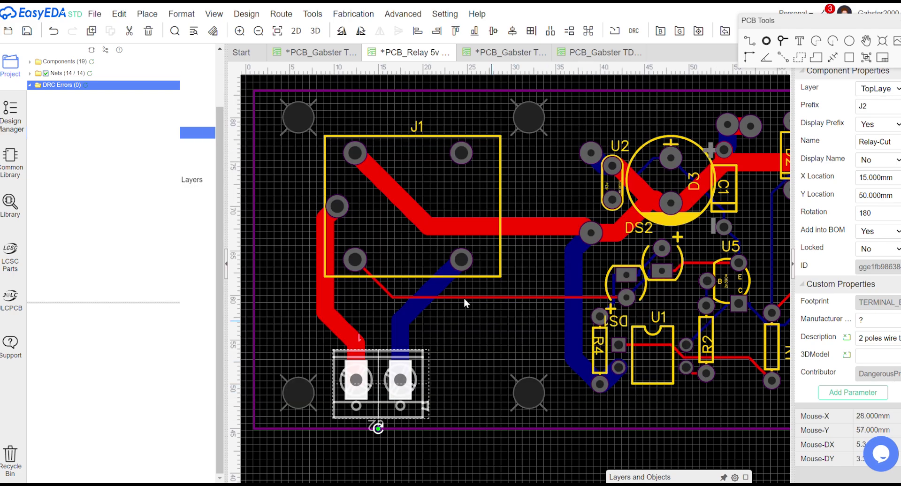
Assign the General rule to nets DS2_1 and DS2_2 and save.
click(247, 14)
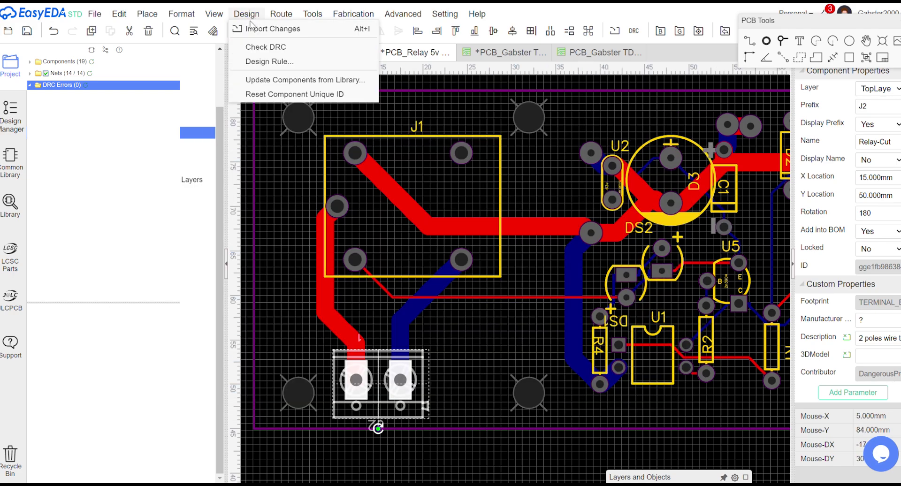
click(262, 60)
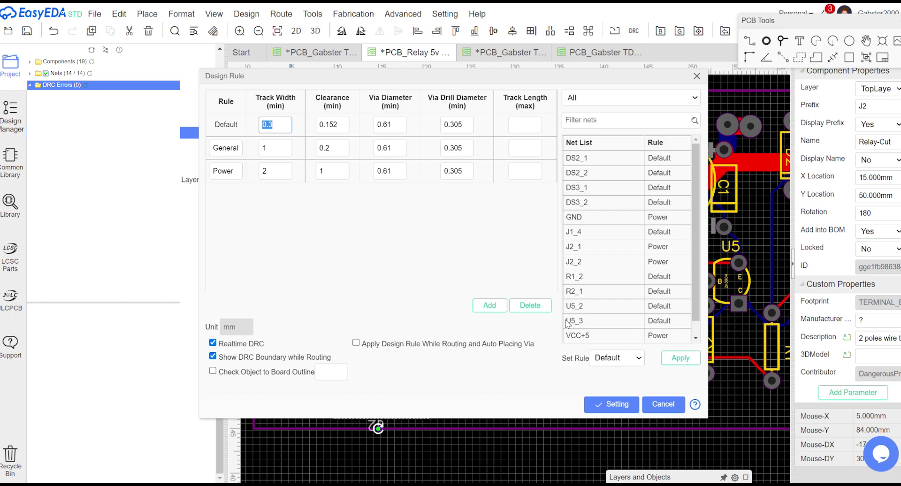
click(618, 162)
click(610, 358)
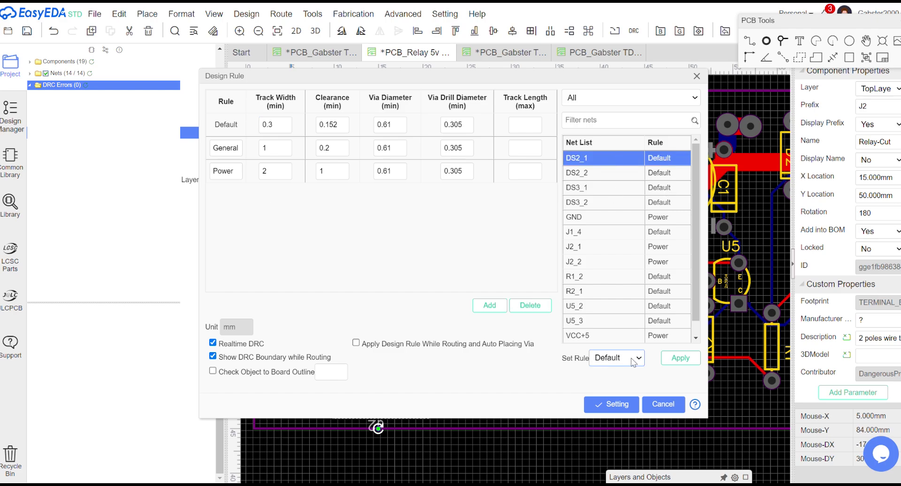
click(616, 381)
click(680, 358)
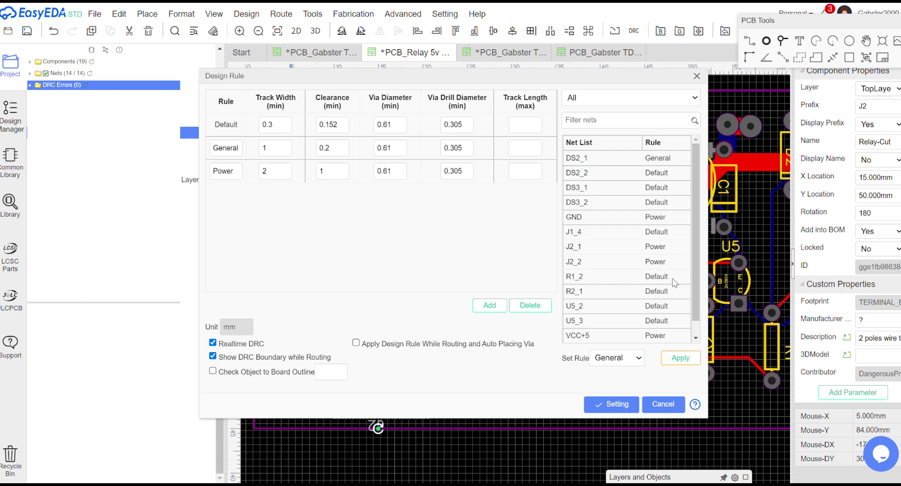
click(656, 172)
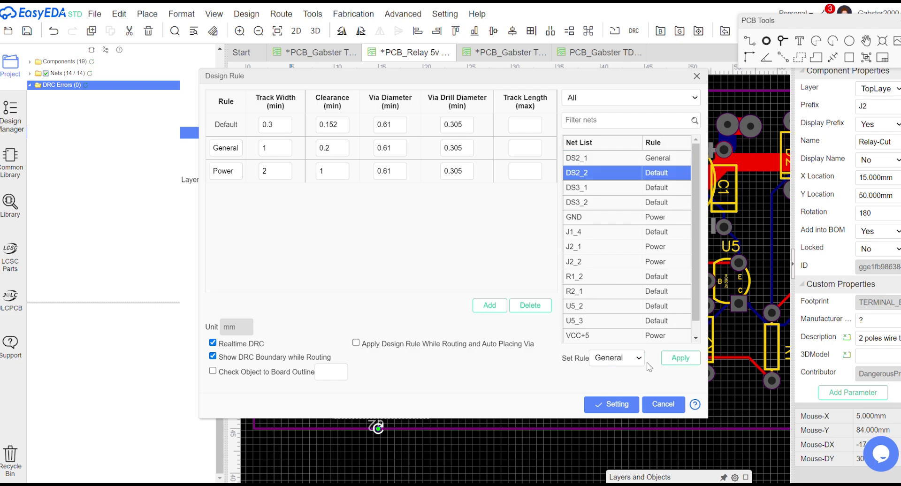
click(681, 359)
click(615, 403)
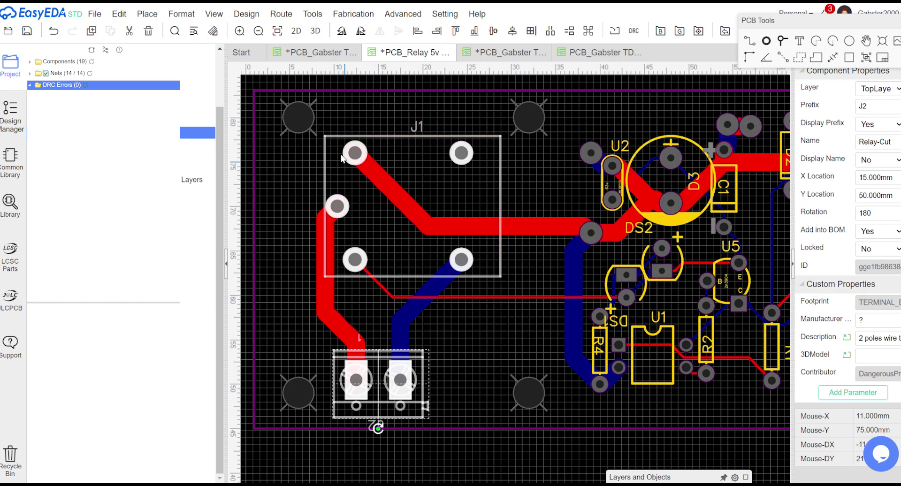
Autoroute the board, completing 47 of 51 connections.
click(281, 13)
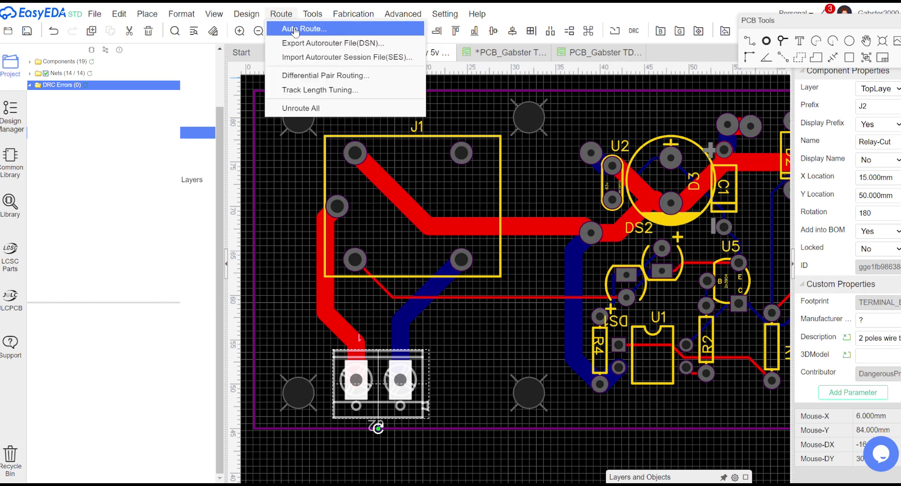
click(294, 30)
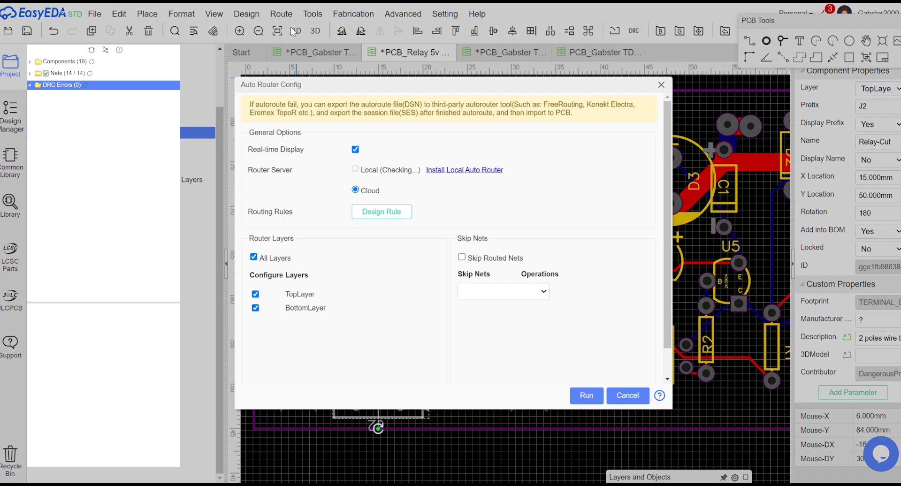
click(586, 395)
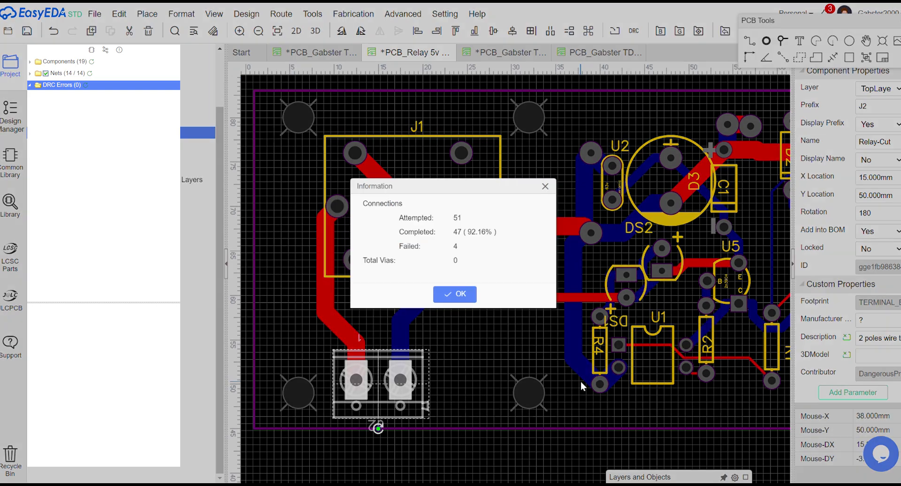
click(459, 295)
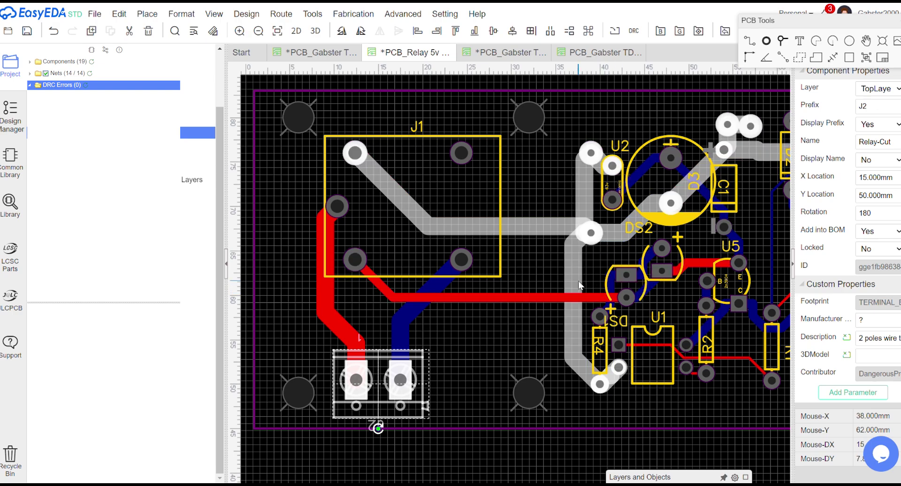
key(ctrl+Tab)
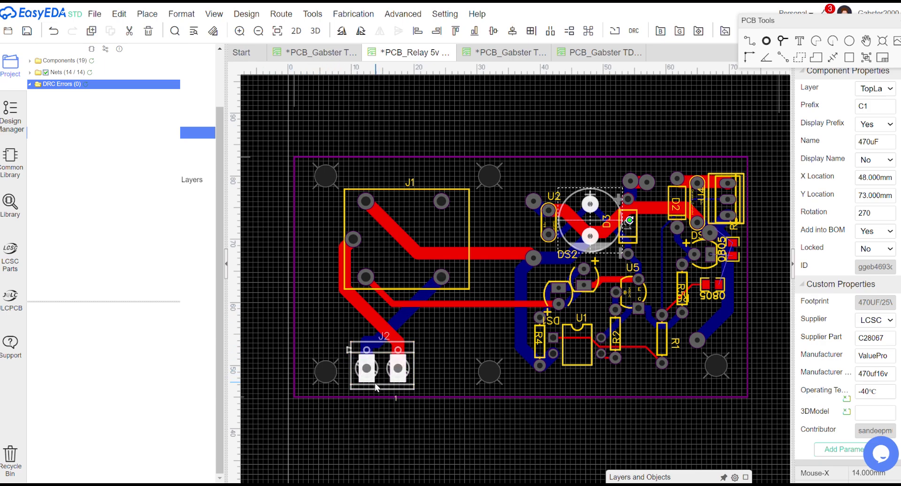
Rotate terminal block J2 to 180° and the 470uF capacitor C1 to 90°.
click(411, 356)
key(space)
key(space)
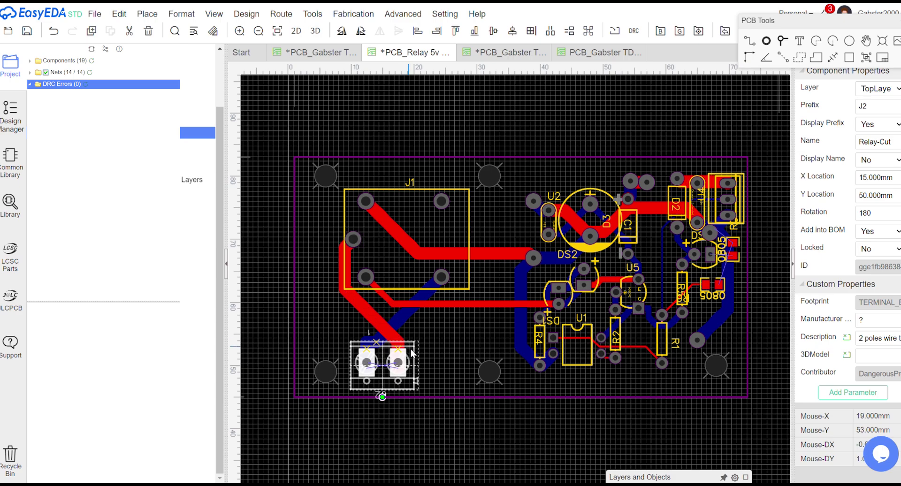
key(space)
key(space)
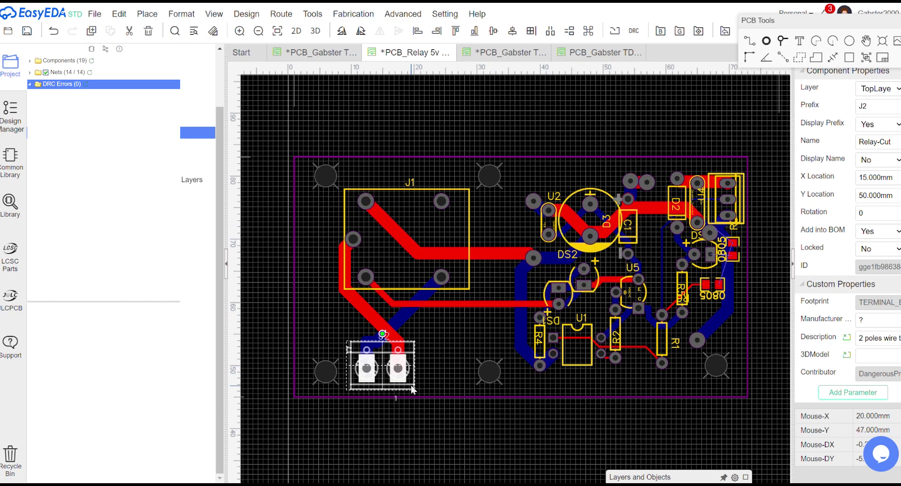
key(space)
key(space)
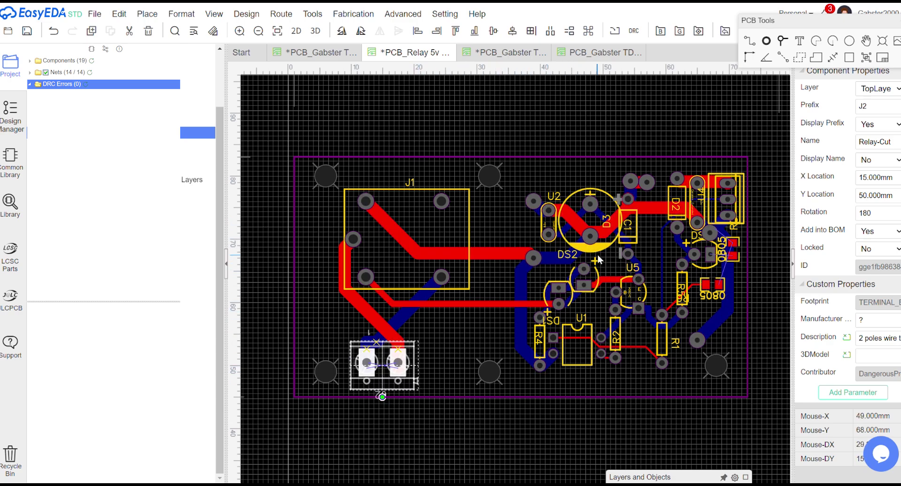
click(599, 252)
key(space)
key(space)
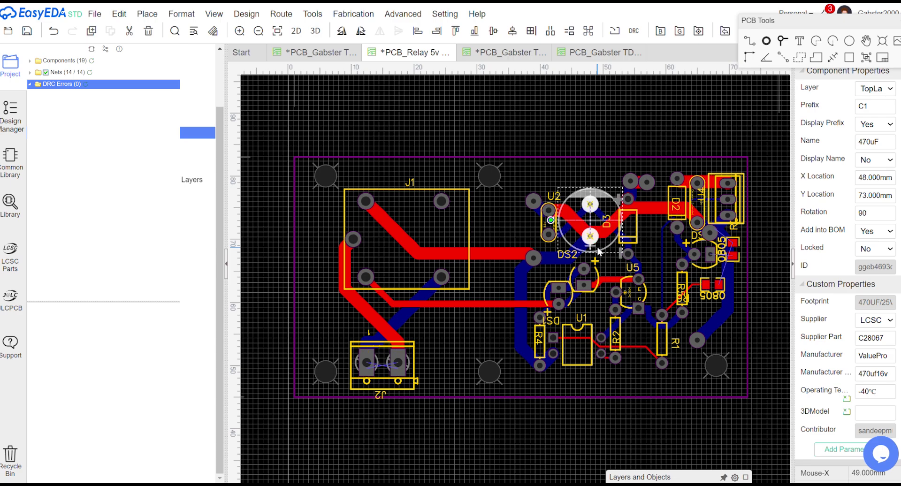
click(284, 14)
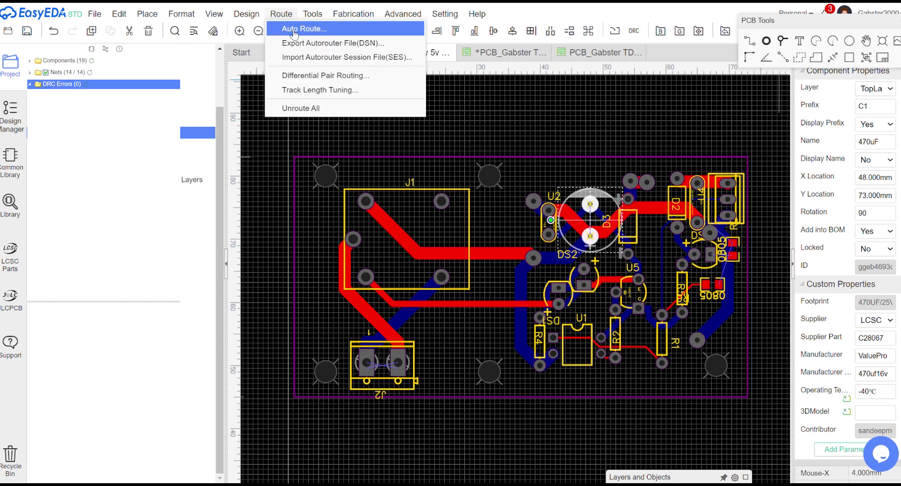
Autoroute the board again around the rotated J2 and C1 and close the results.
click(294, 29)
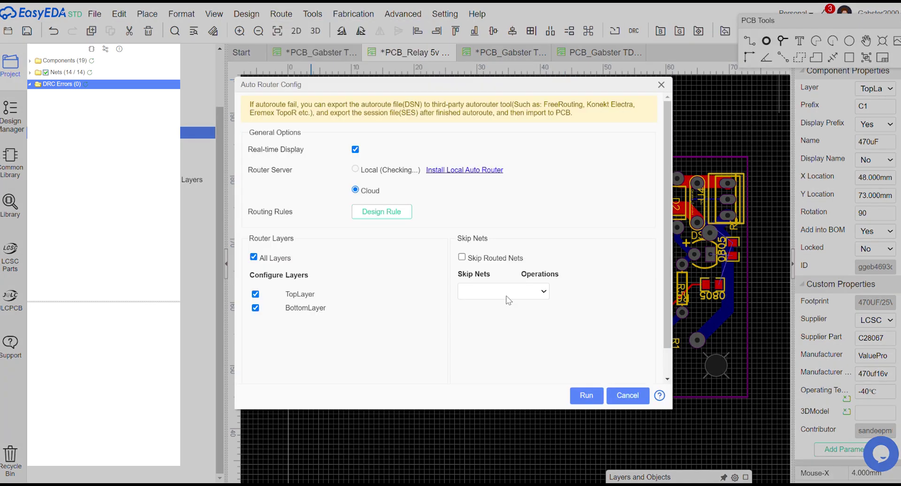
click(586, 396)
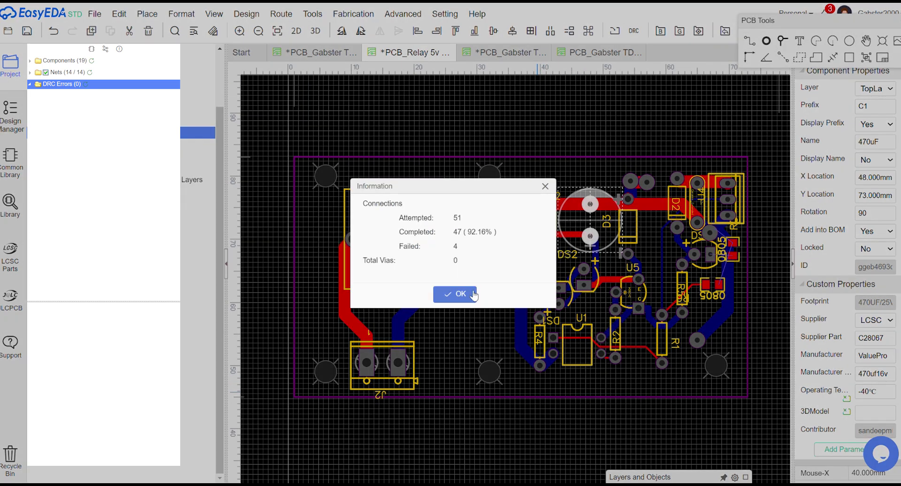
click(458, 294)
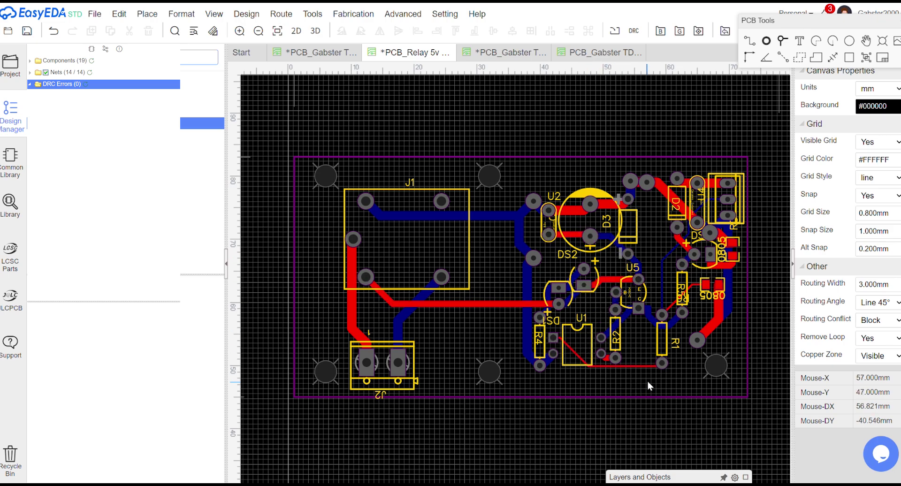
Select the DS2, U1, U5, R2 and R4 parts with their tracks and shift them slightly down.
click(653, 265)
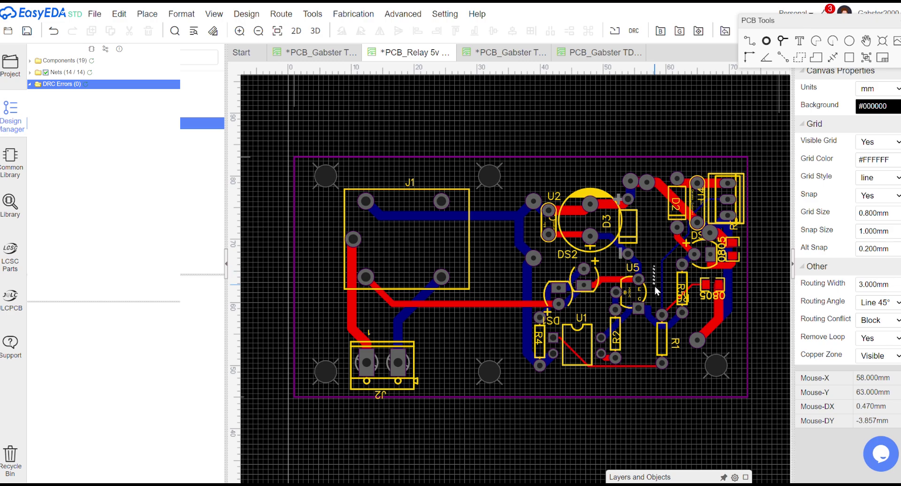
drag(652, 346, 535, 371)
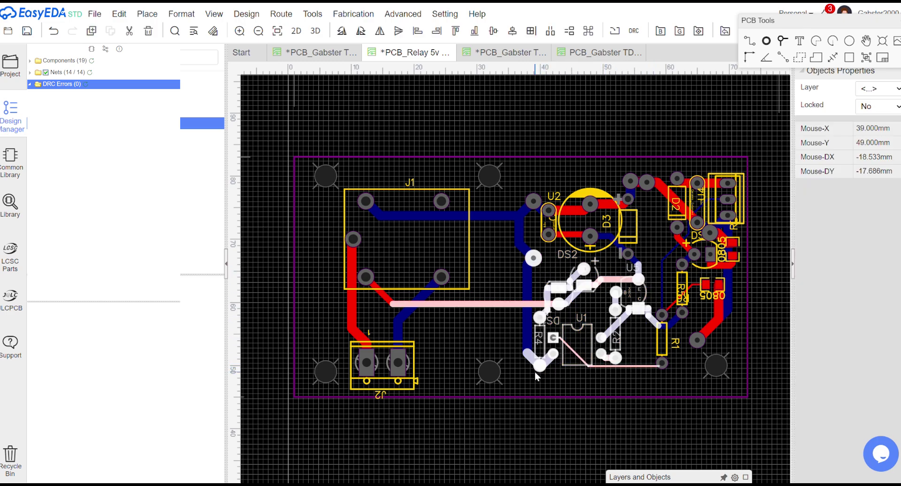
shift+click(534, 258)
shift+click(543, 277)
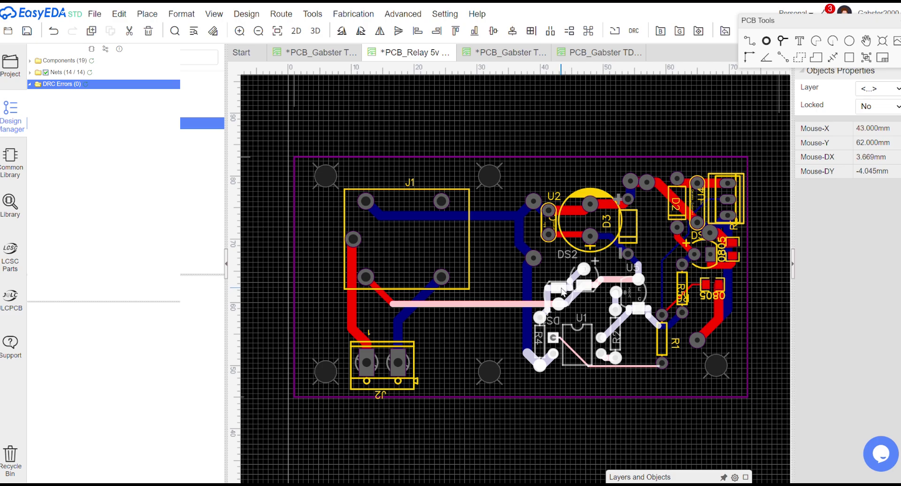
mouse_move(567, 294)
mouse_down()
mouse_move(570, 314)
mouse_move(551, 320)
mouse_up()
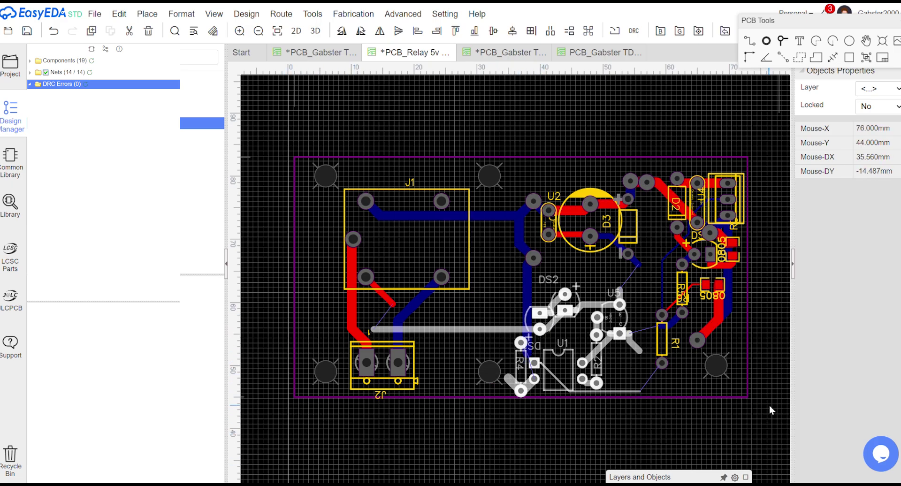
click(546, 419)
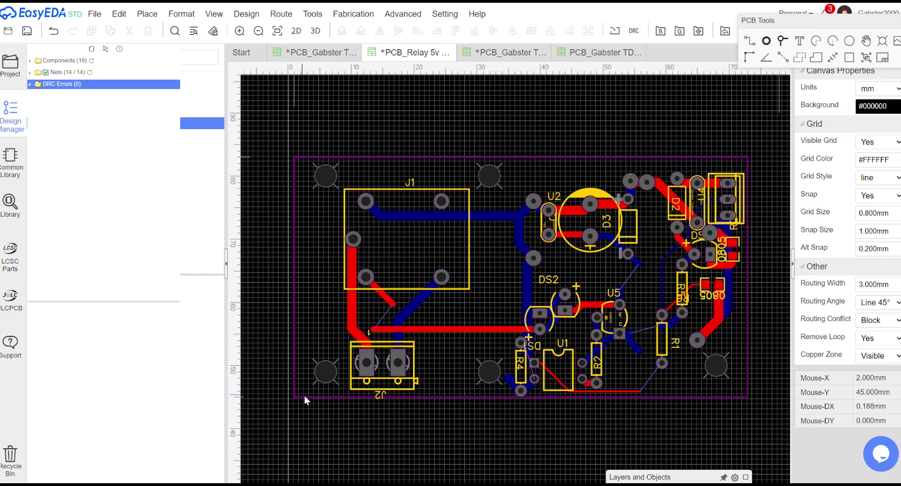
Drag both bottom corners of the board outline down to extend the board.
click(331, 397)
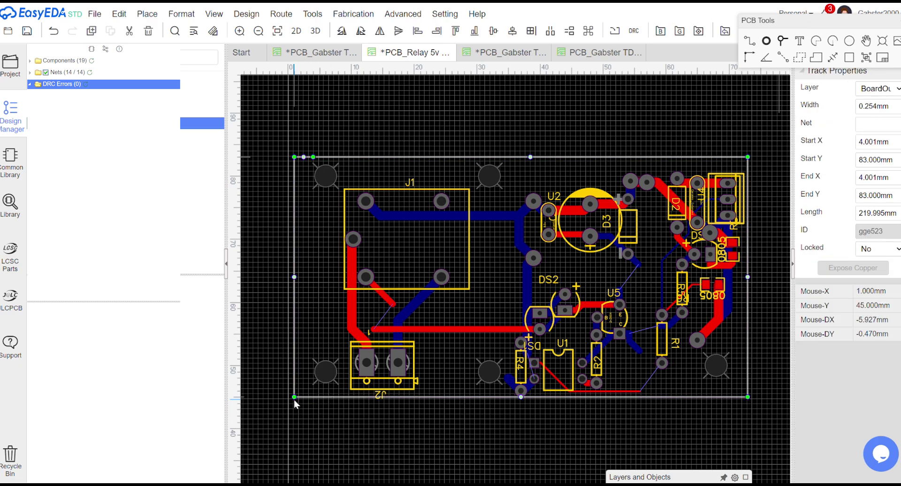
drag(294, 398, 295, 467)
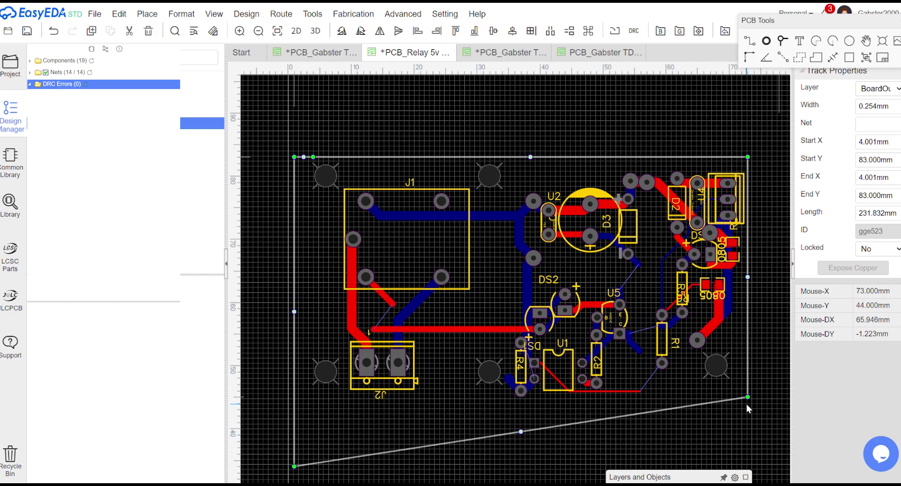
drag(747, 398, 754, 471)
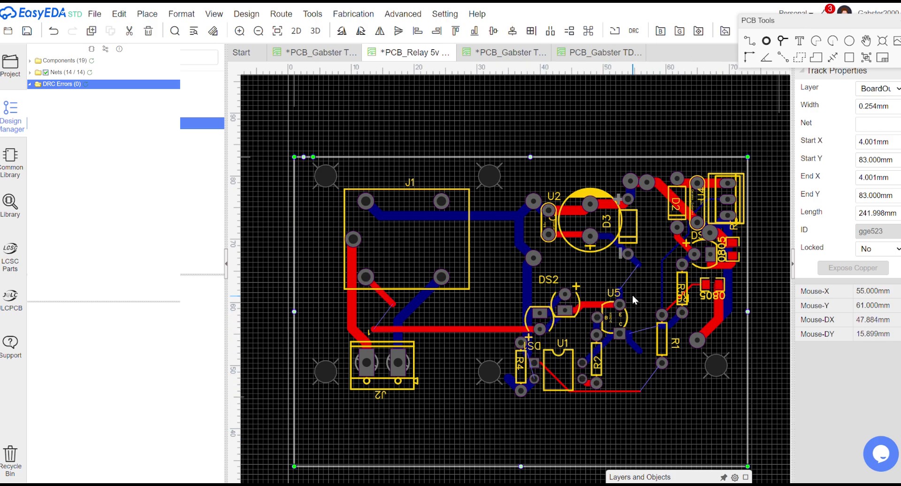
Box-select the DS2, U5 and U1 group and move it lower on the board.
drag(632, 291, 514, 398)
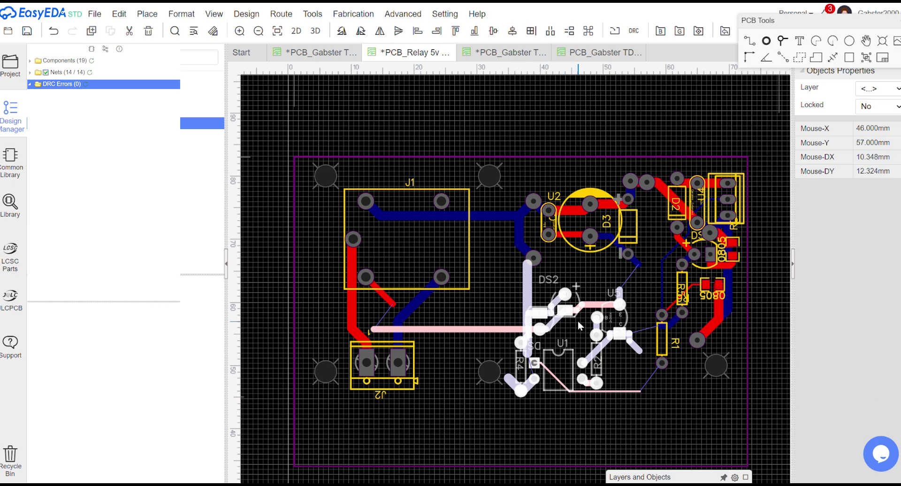
drag(572, 316, 571, 377)
click(561, 305)
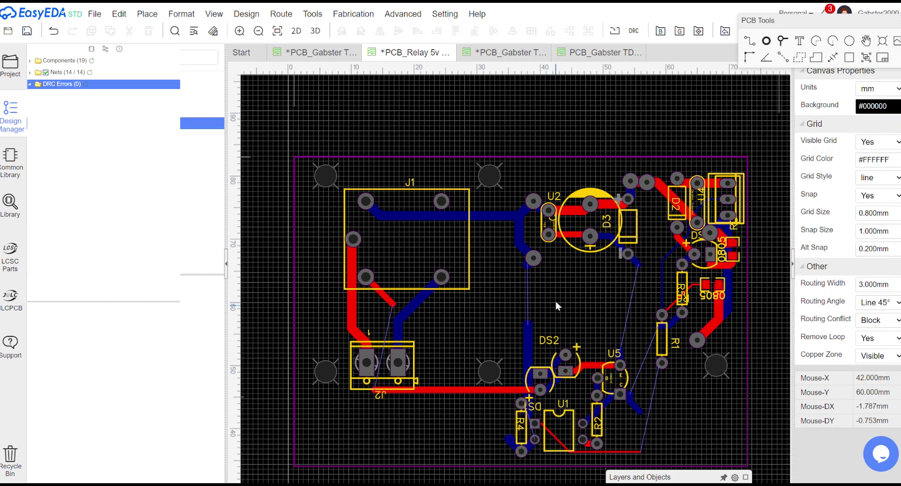
Run the Auto Router to complete all 51 connections without vias.
click(281, 15)
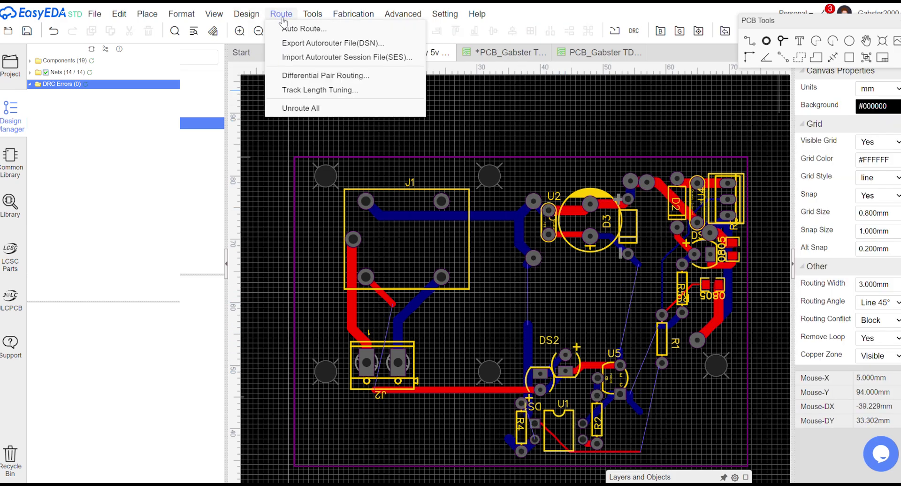
click(299, 28)
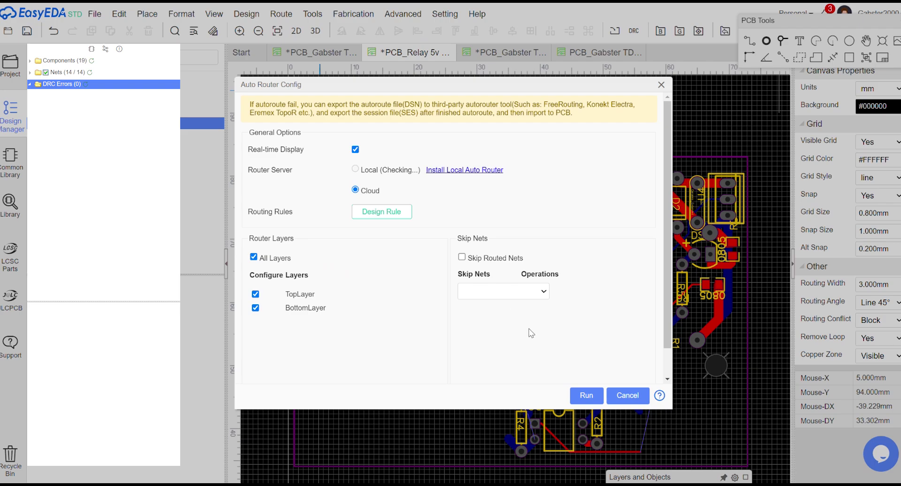
click(586, 395)
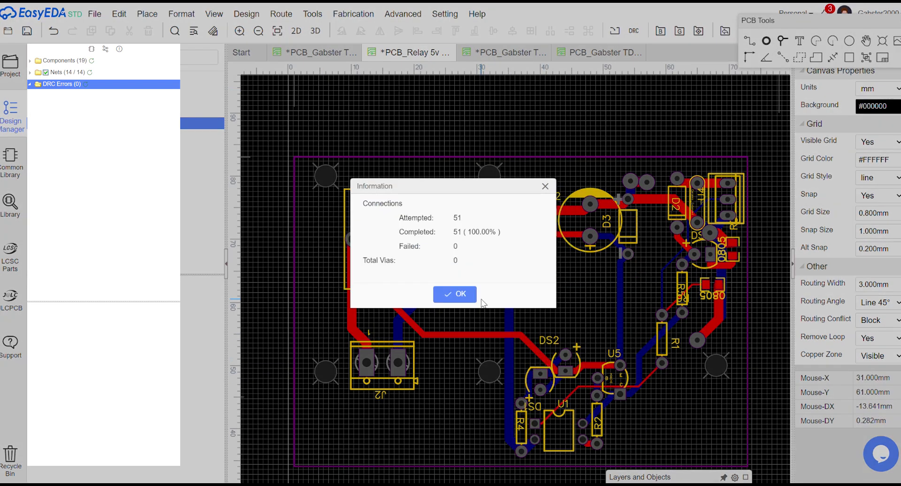
click(453, 293)
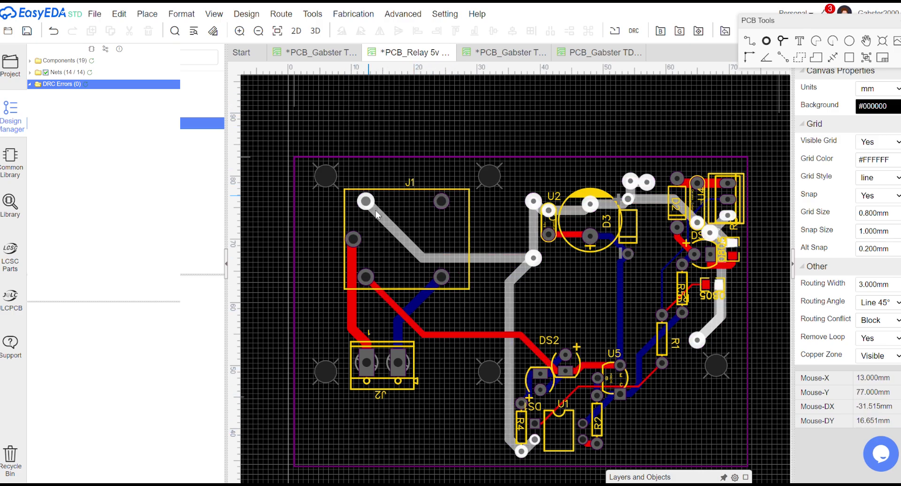
In Layer Manager, set Copper Layer to 4, adding Inner1 and Inner2.
click(384, 232)
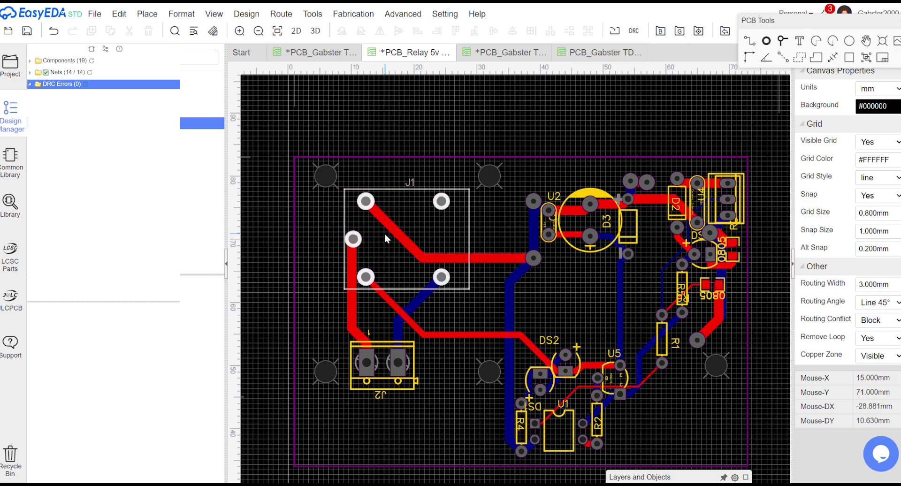
click(368, 172)
click(312, 14)
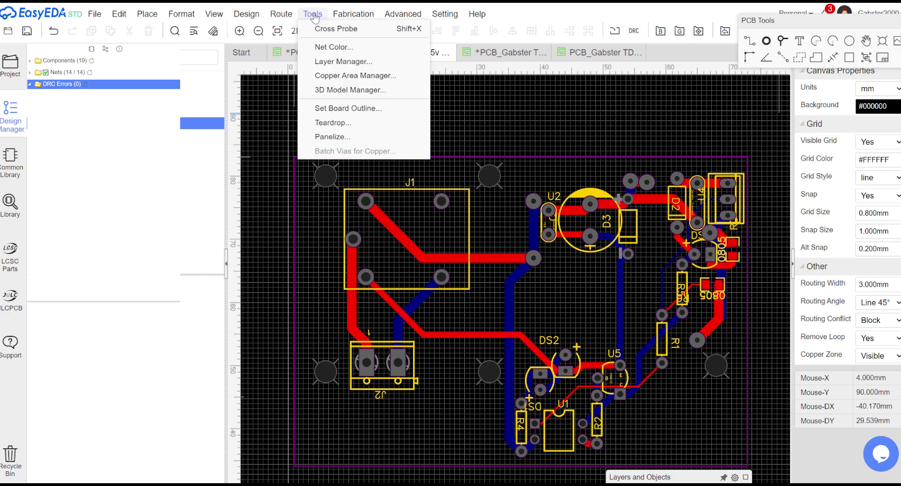
click(341, 62)
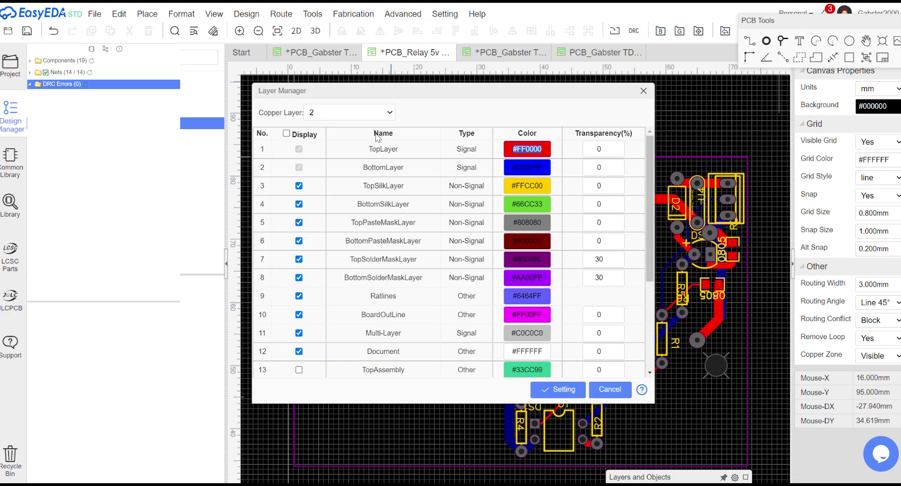
click(386, 115)
click(322, 146)
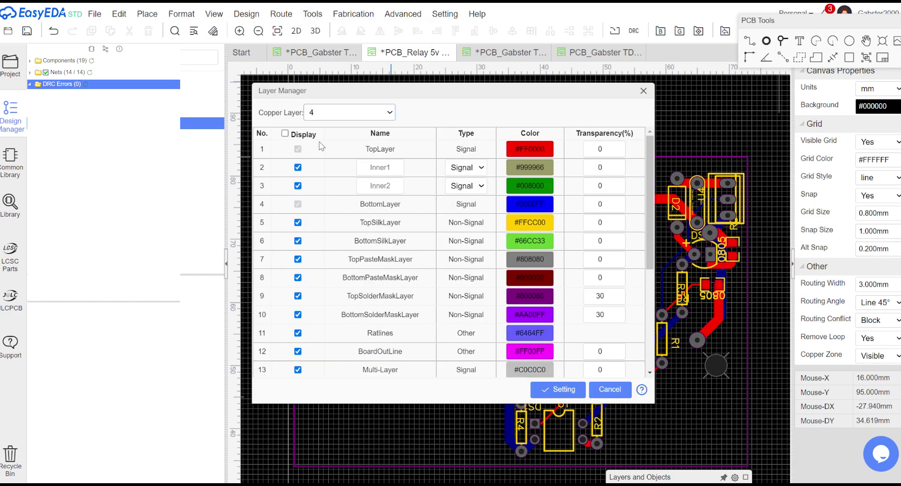
click(565, 390)
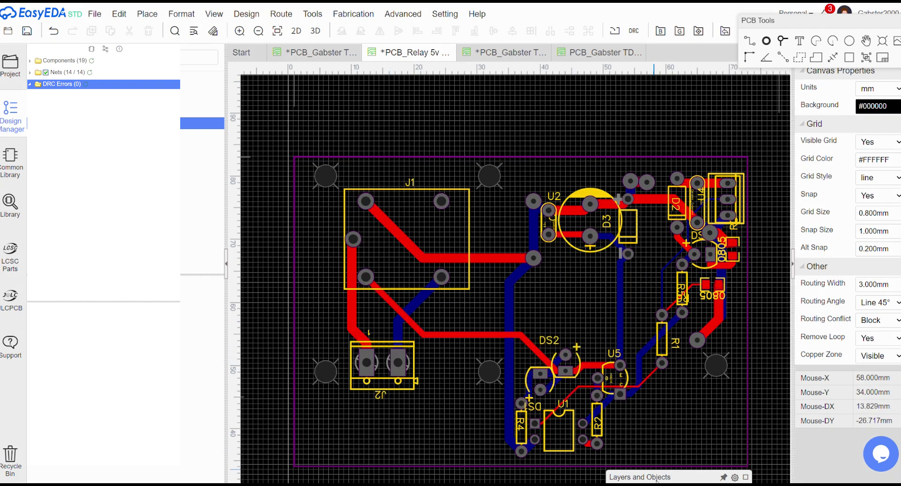
Hide TopLayer and BottomLayer to view Inner1 and Inner2, leaving Inner1 active.
drag(657, 476, 696, 422)
click(775, 432)
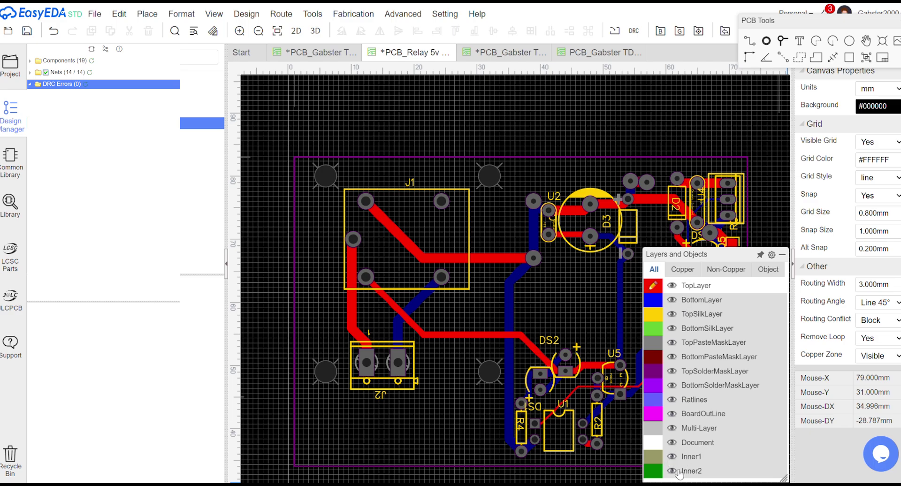
click(653, 457)
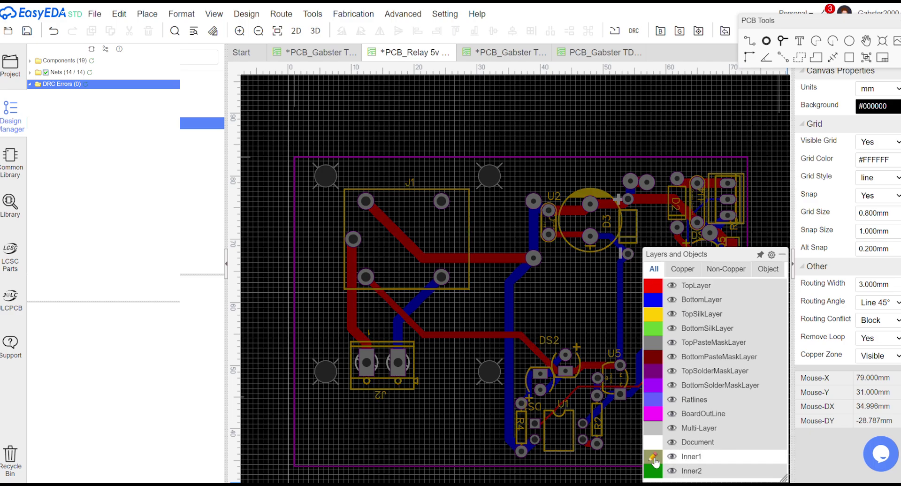
click(672, 285)
click(673, 299)
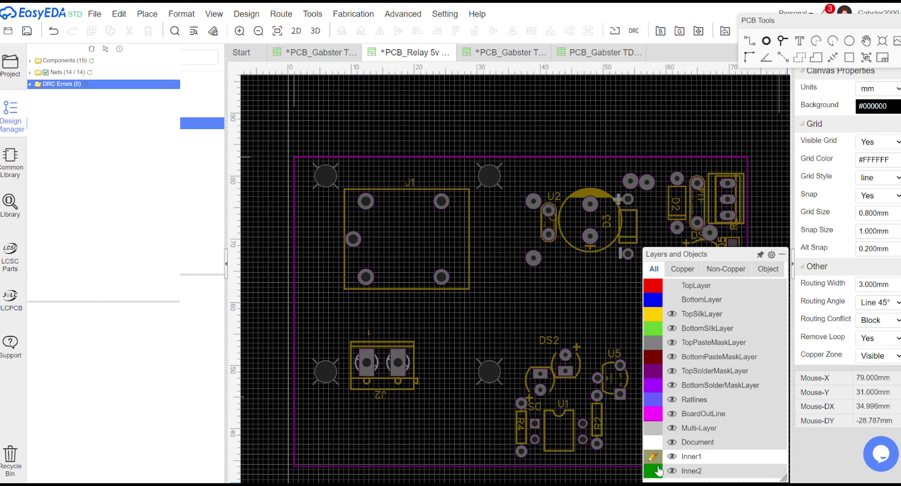
click(654, 471)
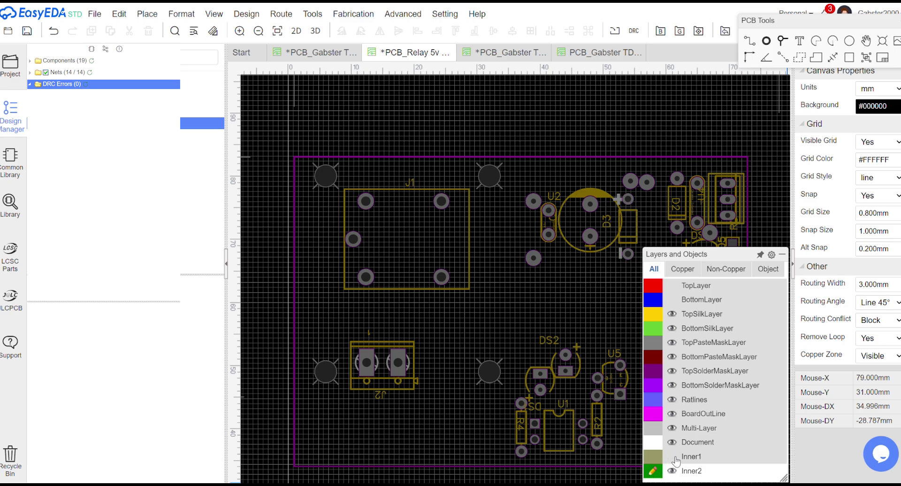
click(674, 456)
click(656, 458)
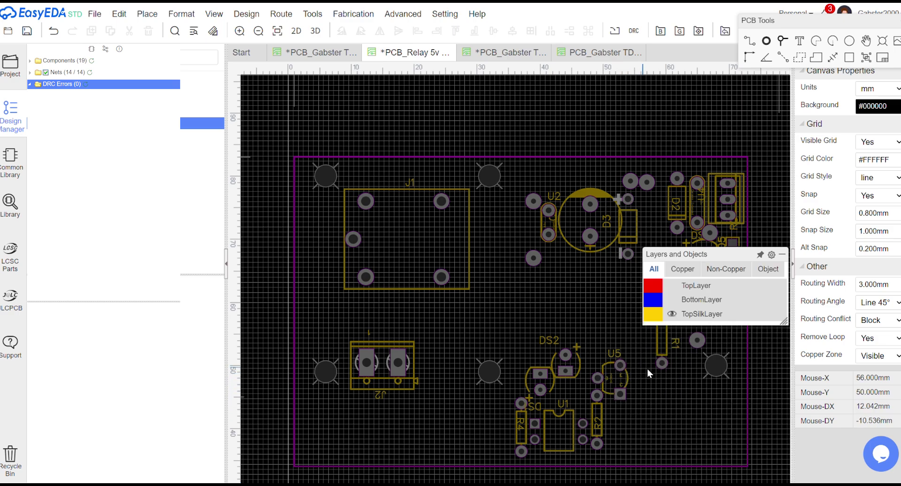
mouse_move(666, 319)
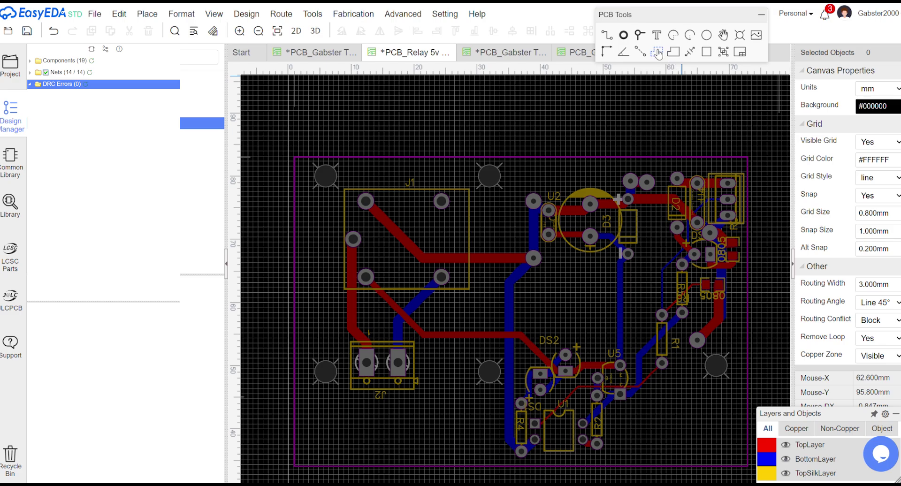
click(657, 53)
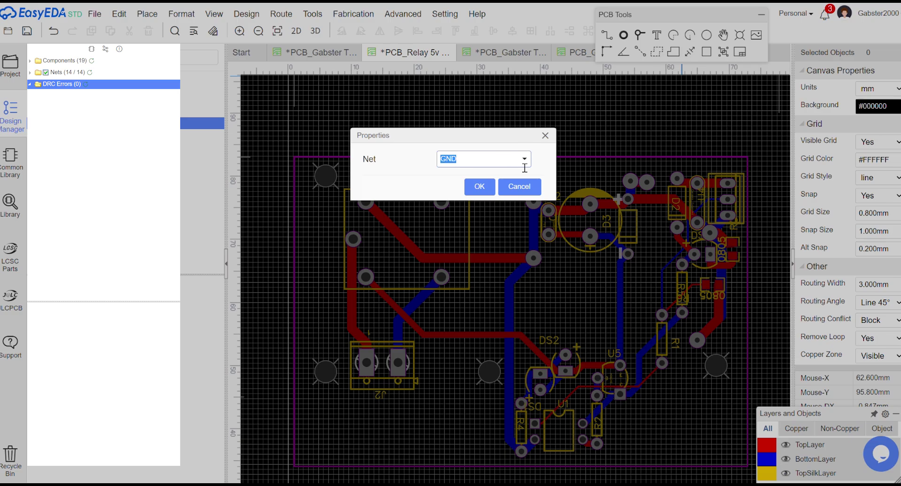
click(520, 186)
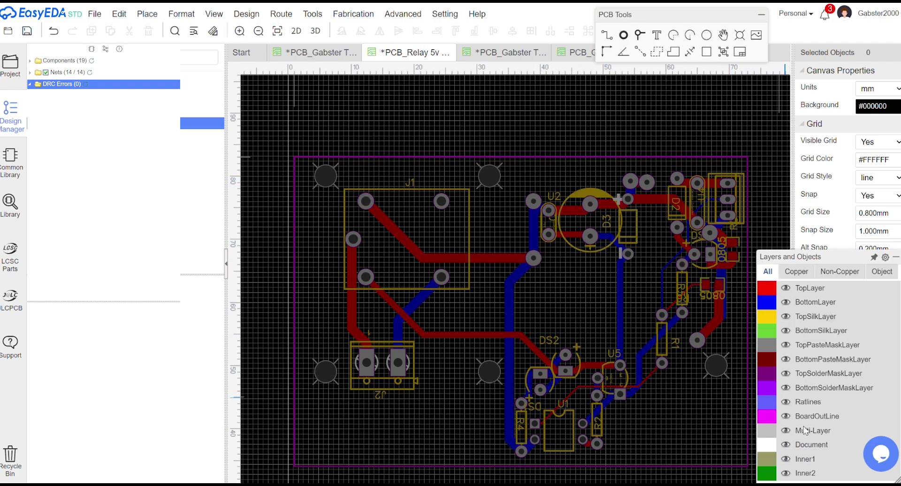
Switch the active layer from TopLayer to BottomLayer in Layers and Objects.
mouse_move(803, 432)
click(769, 289)
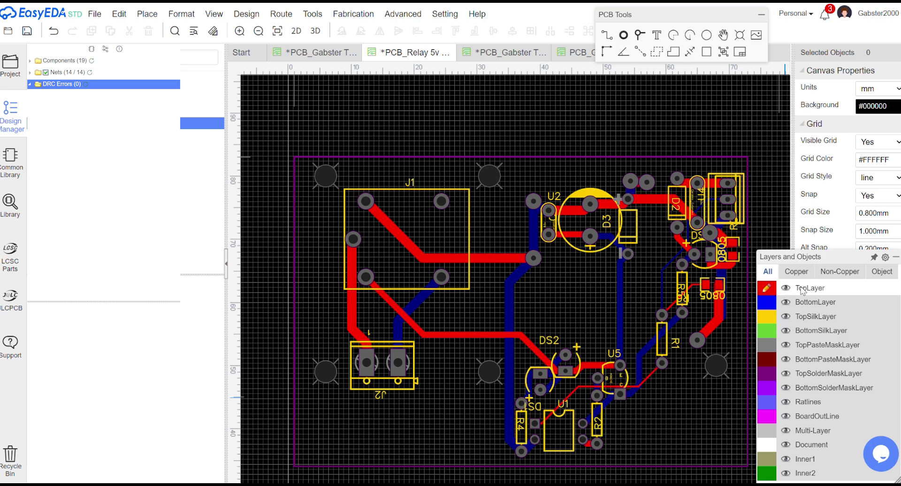
click(772, 303)
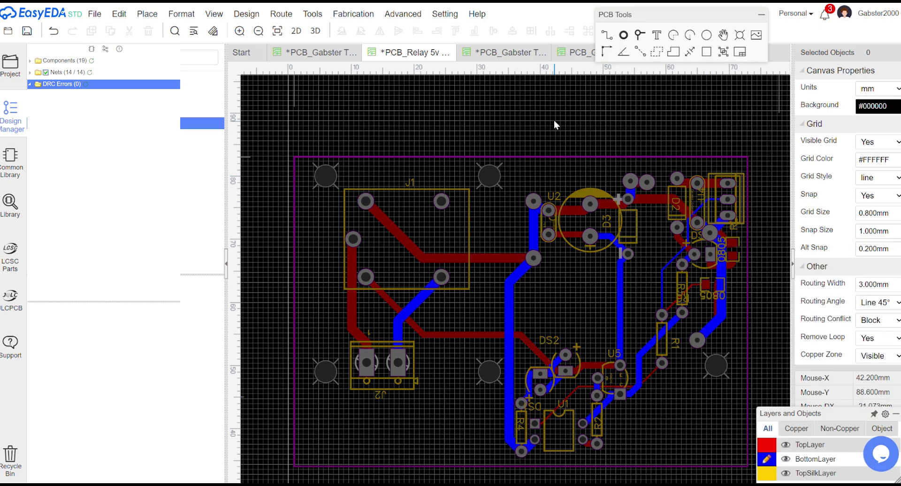
Start a Copper Area with its net set to GND.
click(657, 52)
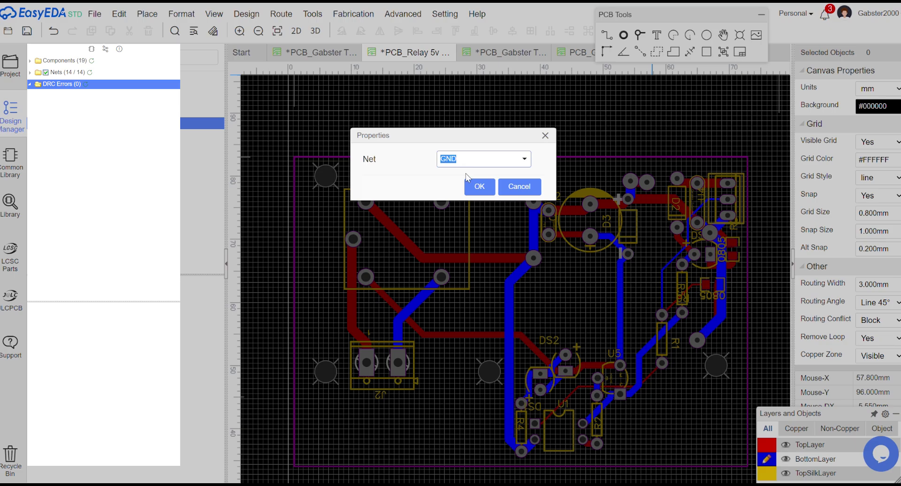
click(475, 187)
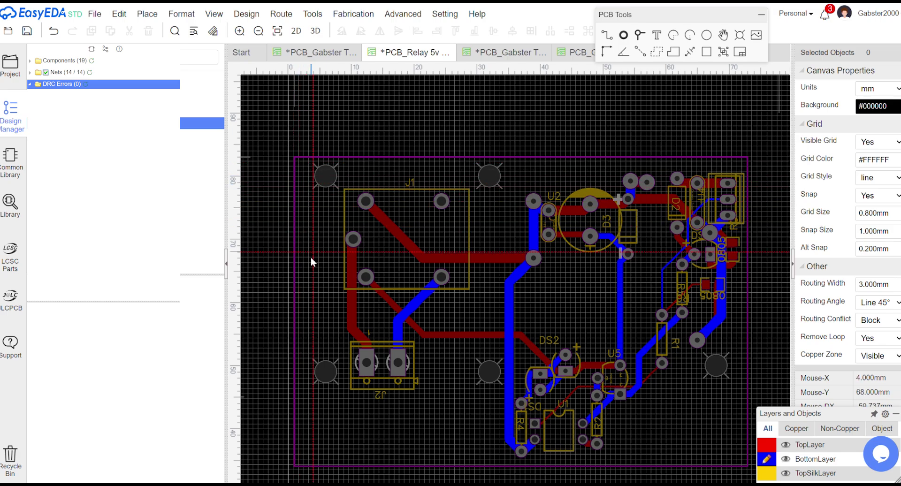
Outline the copper area from bottom-left to top-left to pour GND over the board.
click(302, 461)
double_click(302, 161)
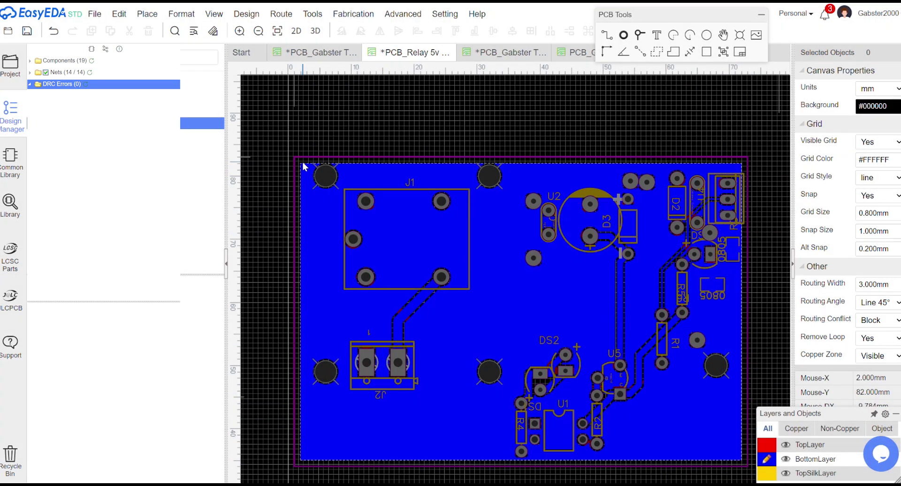